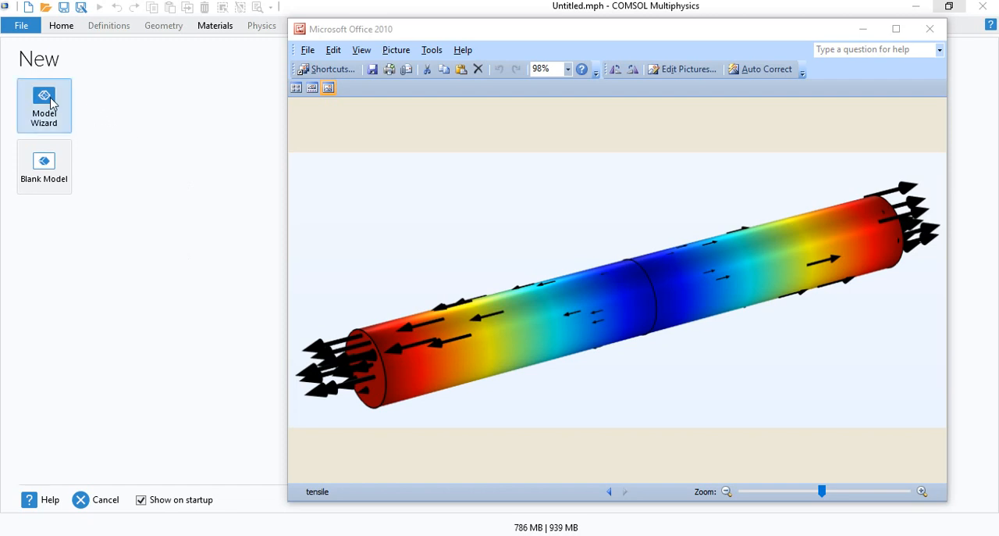
Create a 2D axisymmetric model with the Solid Mechanics interface and a Time Dependent study.
{"action": "left_click", "coordinate": [47, 101]}
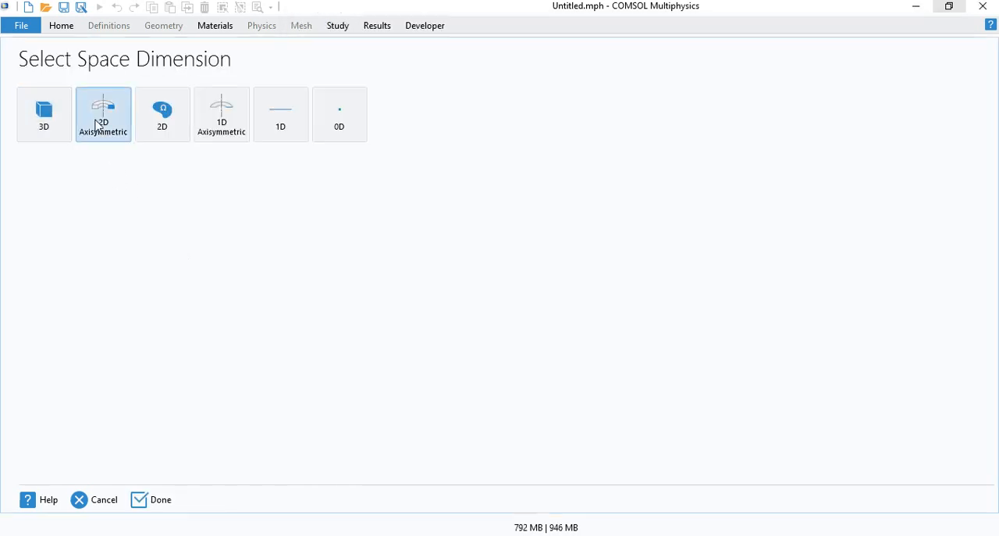
{"action": "left_click", "coordinate": [98, 124]}
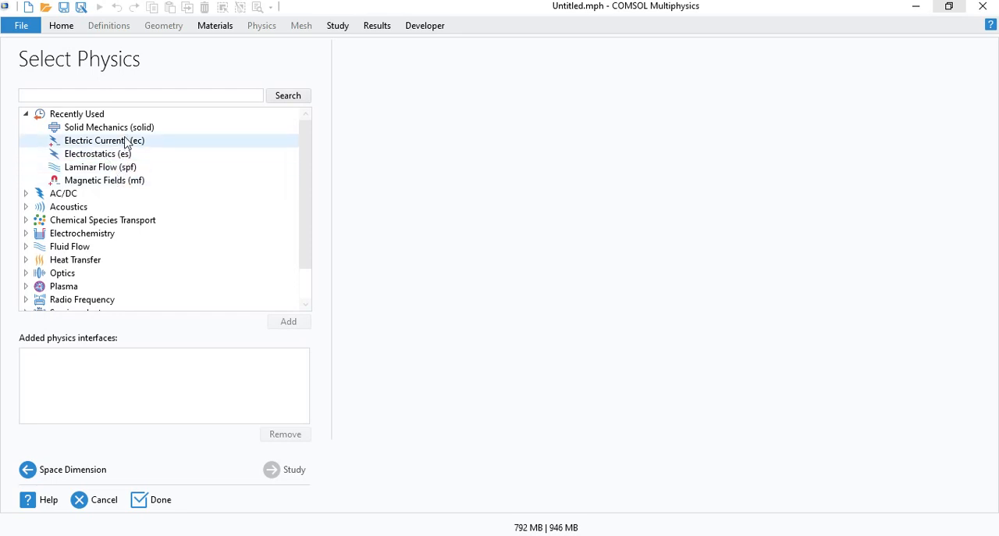
{"action": "left_click", "coordinate": [122, 129]}
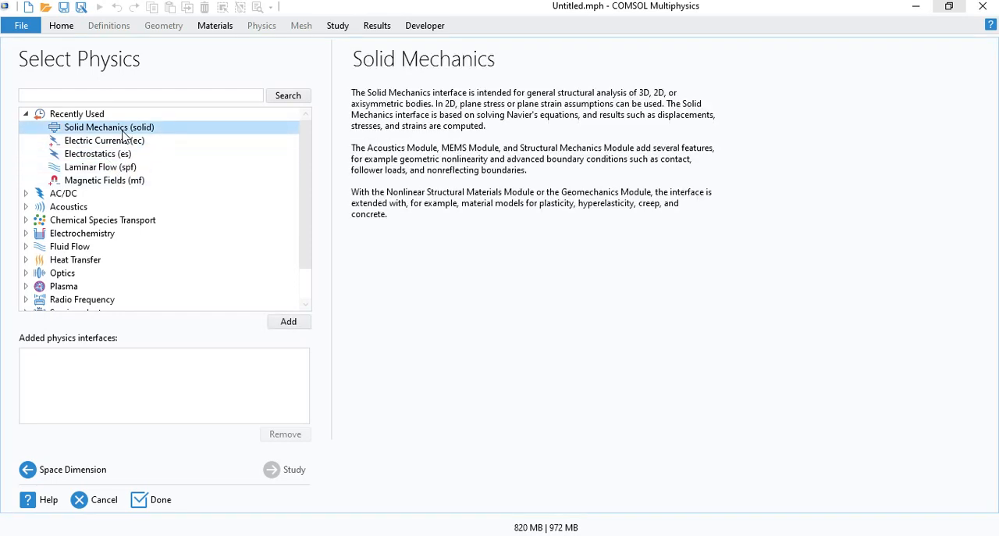
{"action": "double_click", "coordinate": [122, 132]}
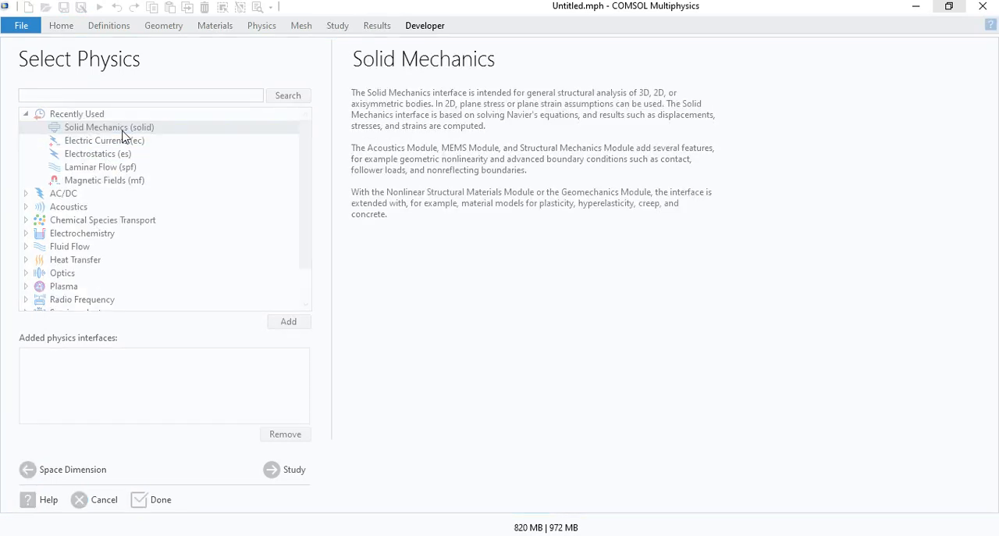
{"action": "left_click", "coordinate": [275, 469]}
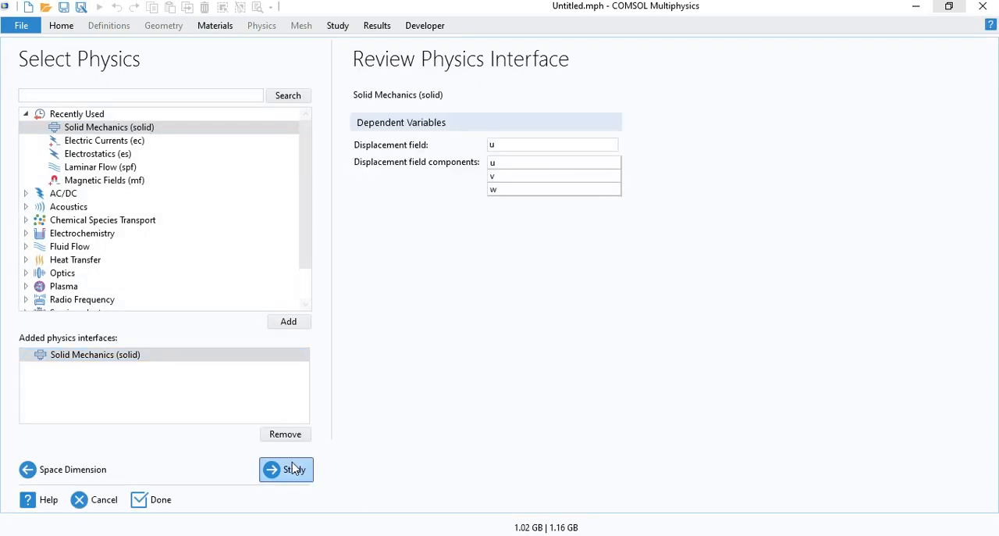
{"action": "left_click", "coordinate": [160, 155]}
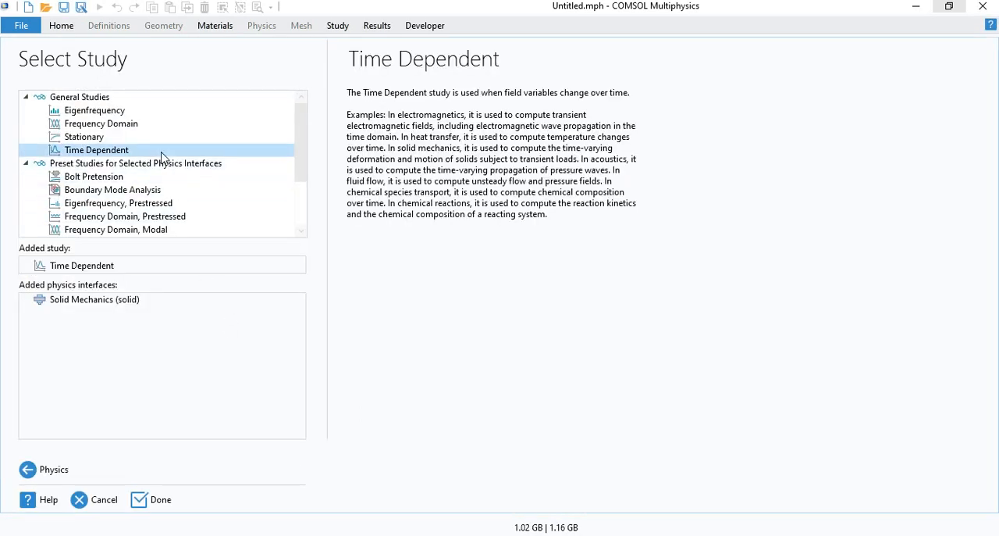
{"action": "double_click", "coordinate": [163, 150]}
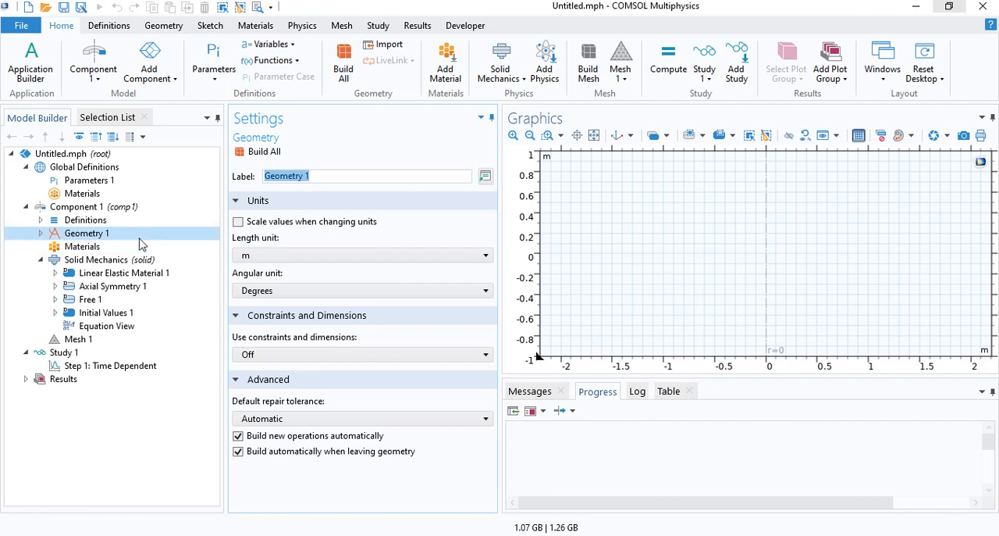
Add a rectangle labelled "sample" to the geometry with width 5 and height 40.
{"action": "left_click", "coordinate": [174, 29]}
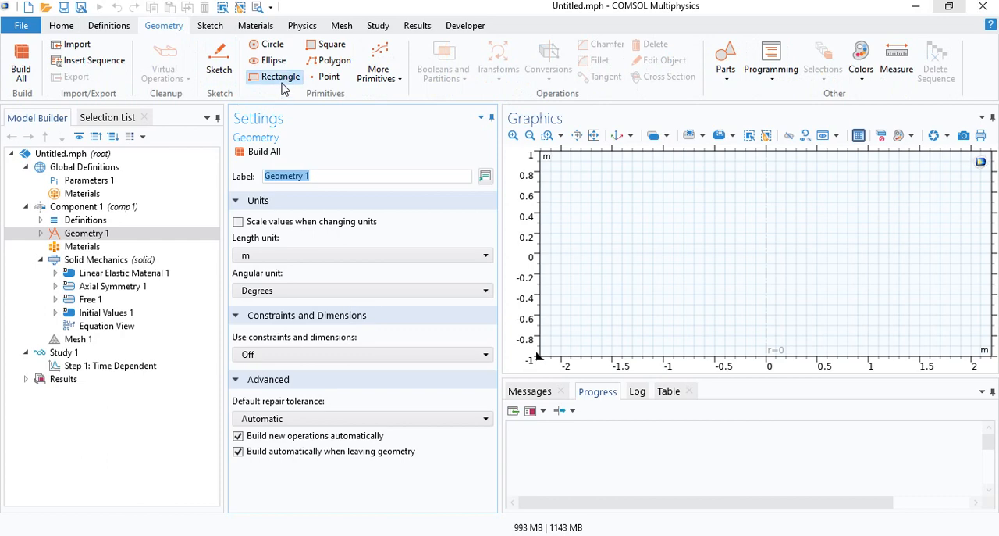
{"action": "left_click", "coordinate": [280, 79]}
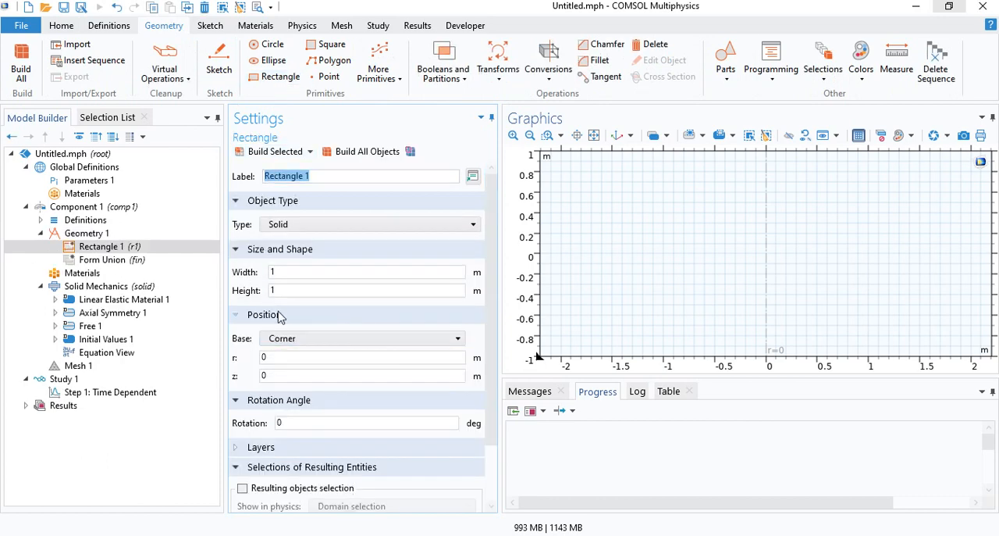
{"action": "type", "text": "sample"}
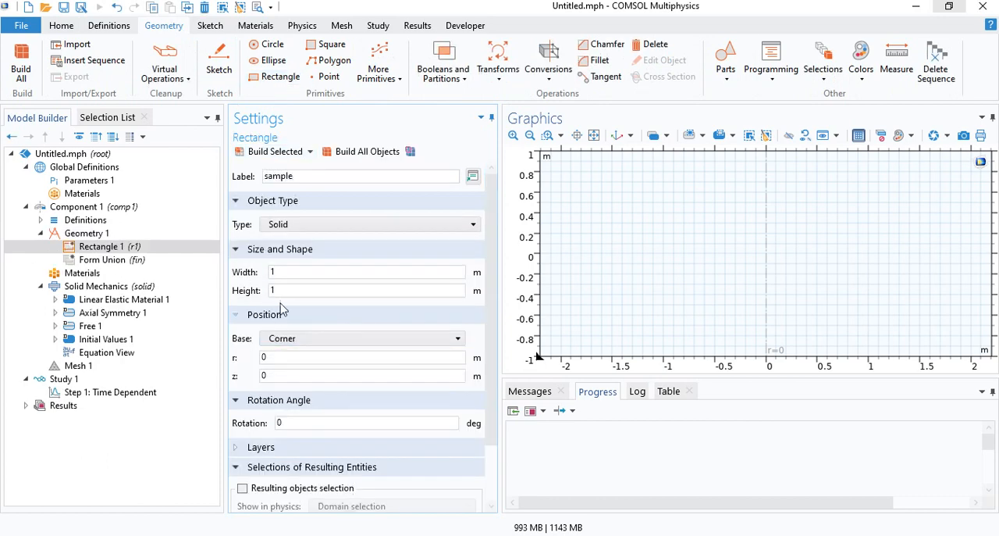
{"action": "left_click_drag", "start_coordinate": [282, 272], "coordinate": [250, 267]}
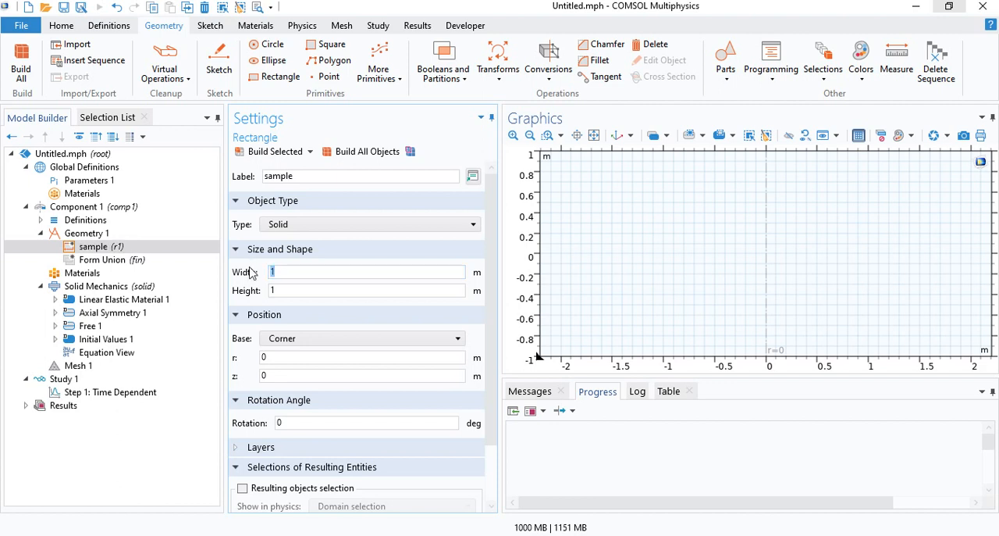
{"action": "type", "text": "5"}
{"action": "left_click_drag", "start_coordinate": [297, 292], "coordinate": [245, 287]}
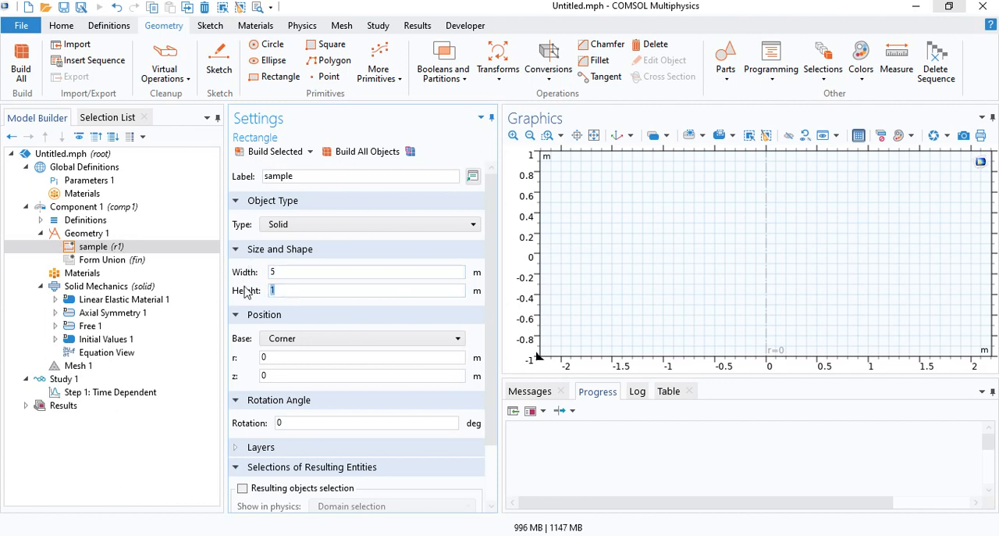
{"action": "type", "text": "40"}
Set the geometry's length unit to mm and build the whole geometry.
{"action": "left_click", "coordinate": [128, 234]}
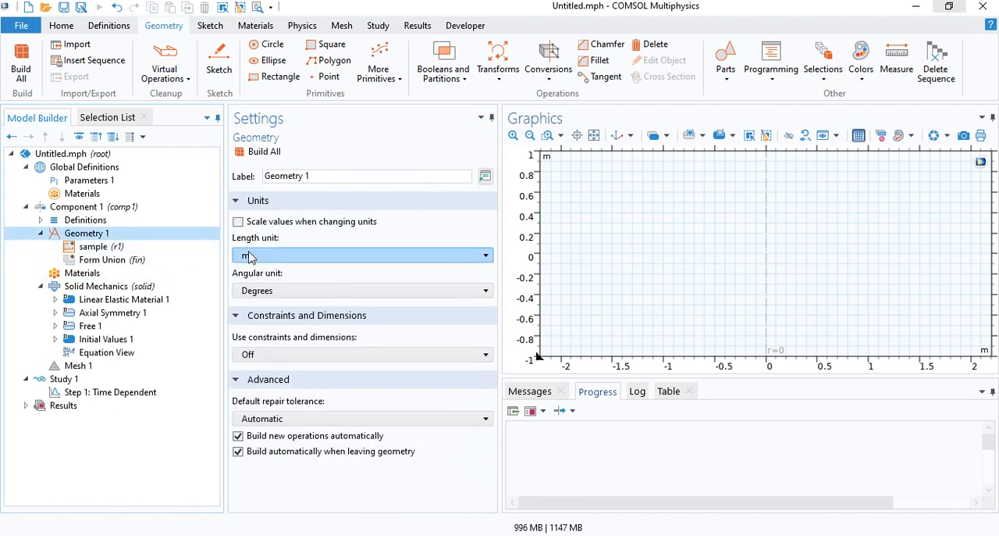
{"action": "left_click", "coordinate": [277, 260]}
{"action": "left_click", "coordinate": [274, 285]}
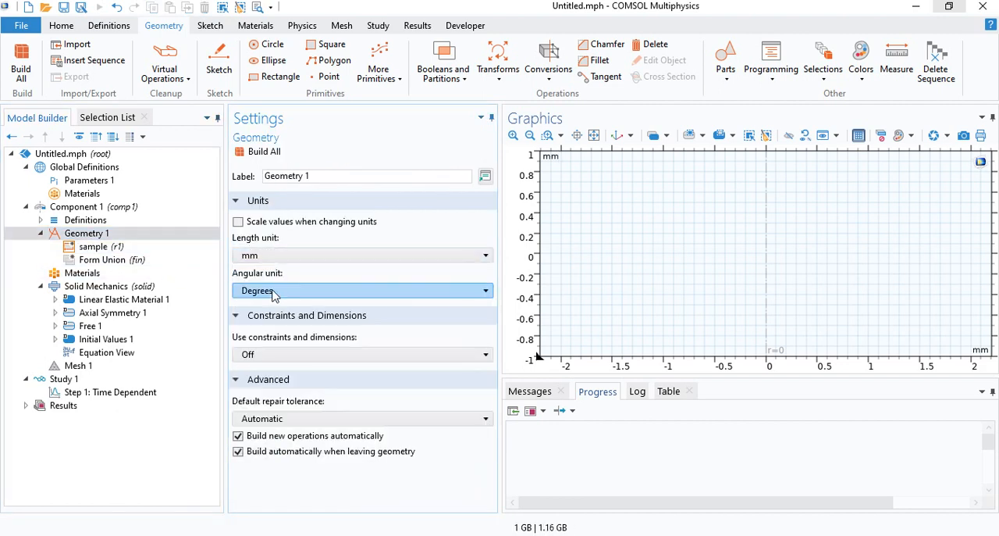
{"action": "left_click", "coordinate": [249, 153]}
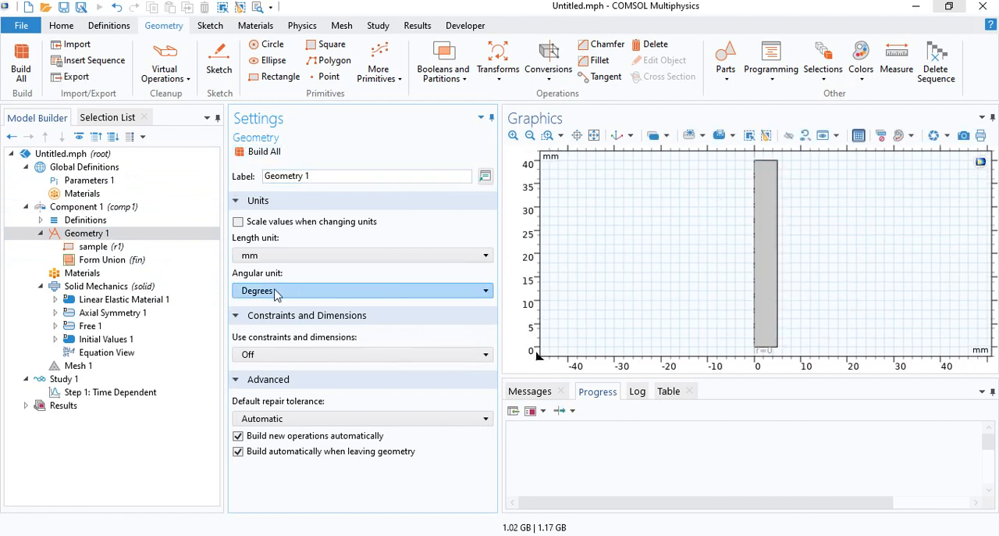
Search the material library for aluminum and add Aluminum [solid,bulk] to the component.
{"action": "right_click", "coordinate": [96, 274]}
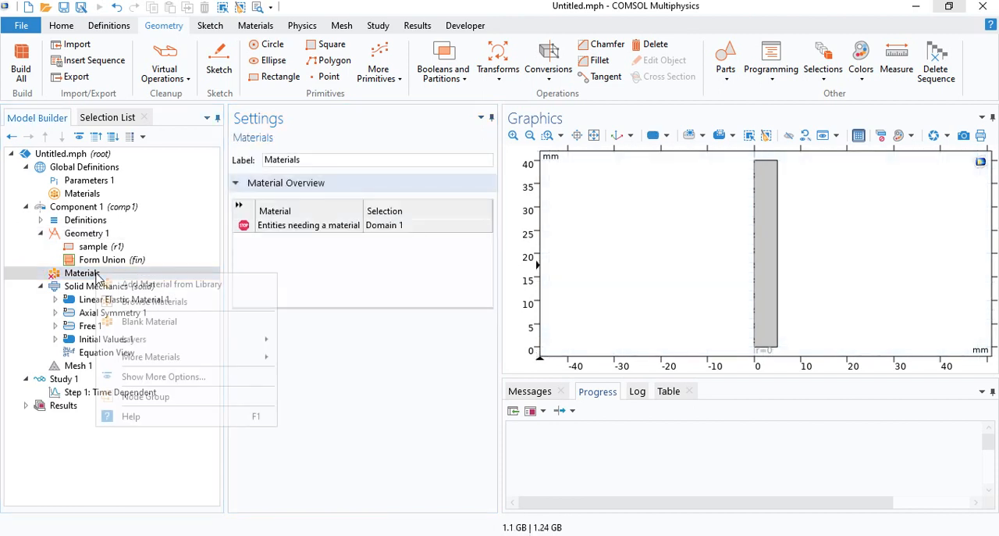
{"action": "left_click", "coordinate": [131, 288]}
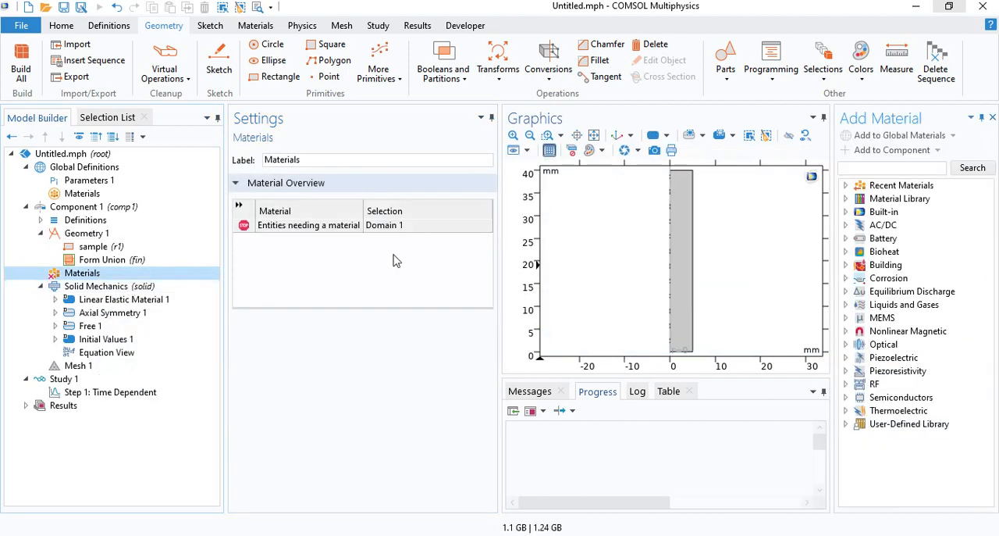
{"action": "left_click", "coordinate": [887, 169]}
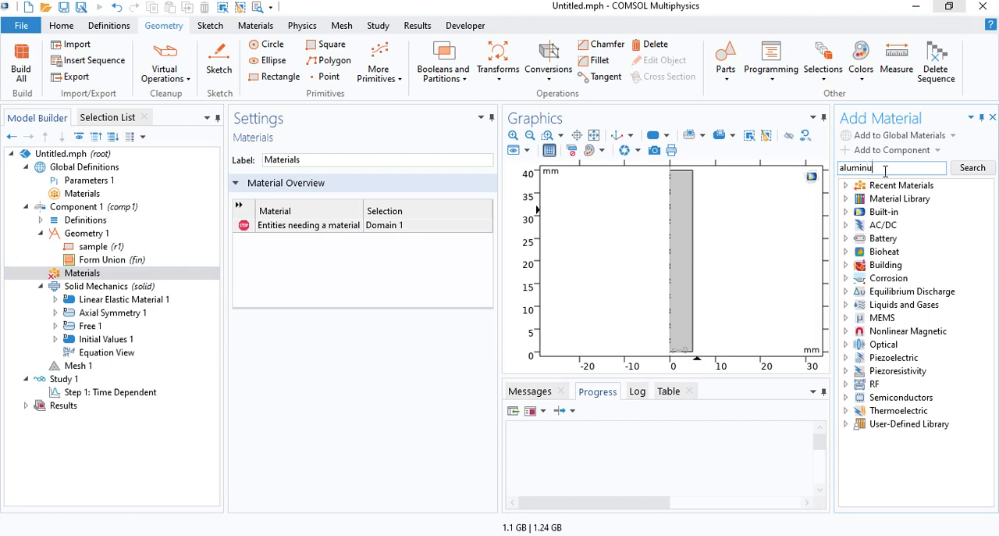
{"action": "key", "text": "Return"}
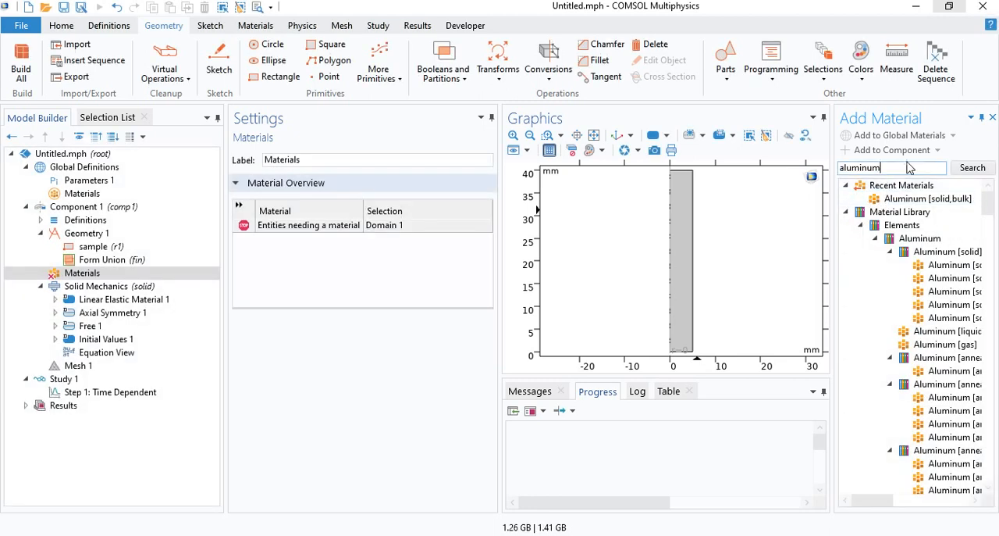
{"action": "left_click", "coordinate": [909, 201]}
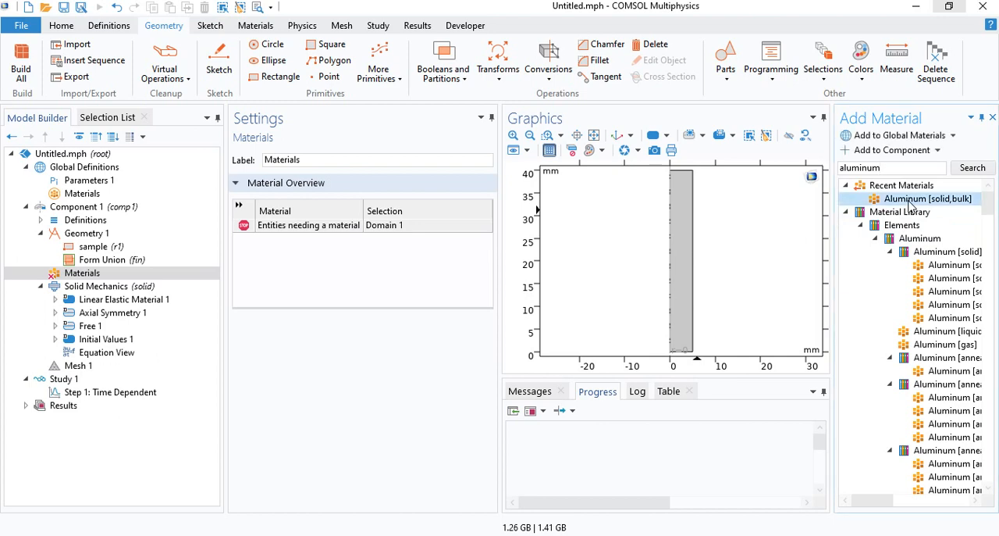
{"action": "double_click", "coordinate": [910, 199]}
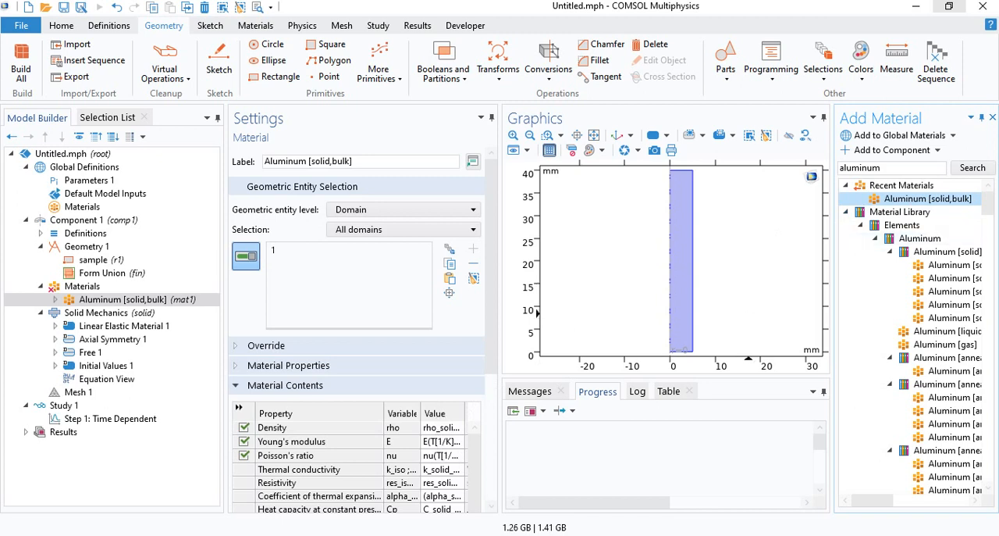
{"action": "left_click", "coordinate": [992, 117]}
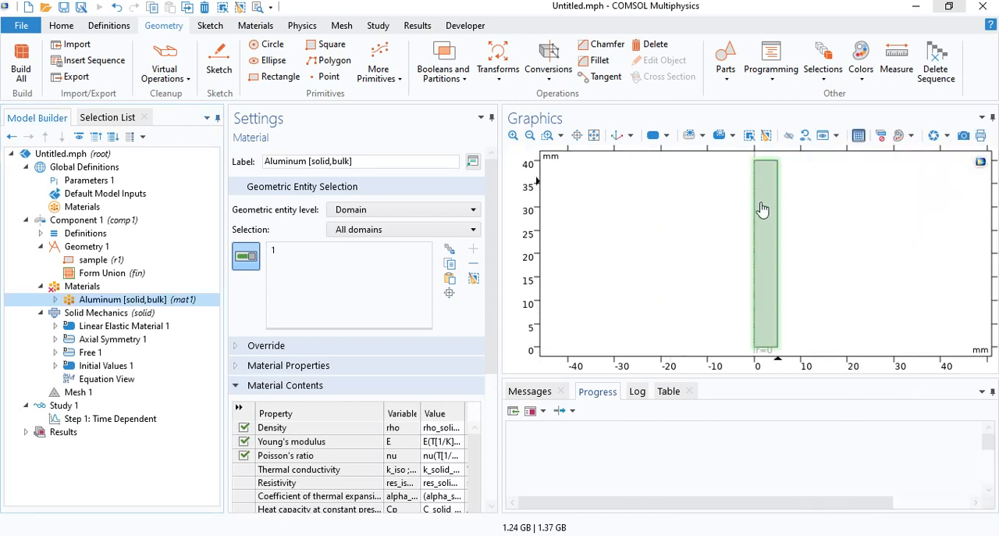
{"action": "left_click", "coordinate": [125, 289]}
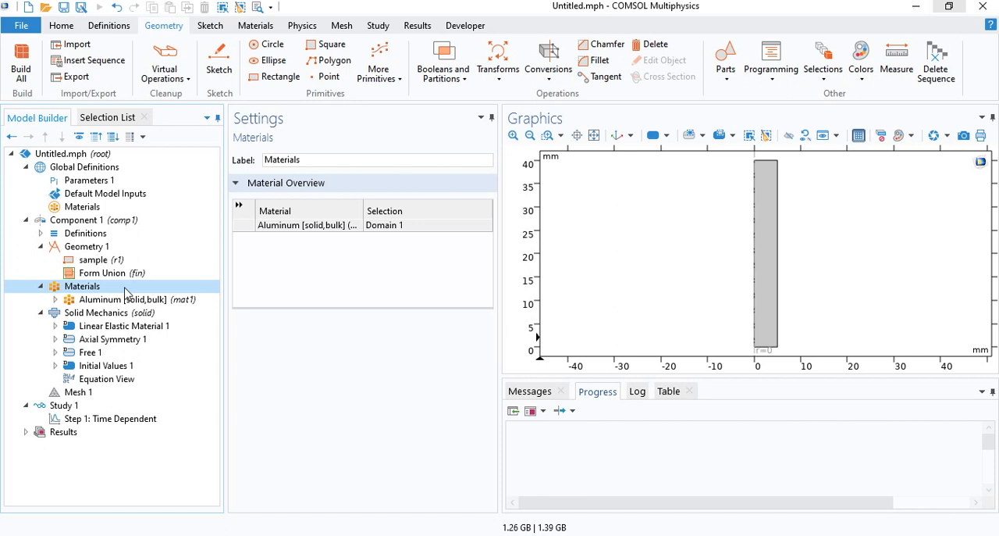
Add a global Triangle function with lower limit 0 and upper limit 1.
{"action": "right_click", "coordinate": [96, 172]}
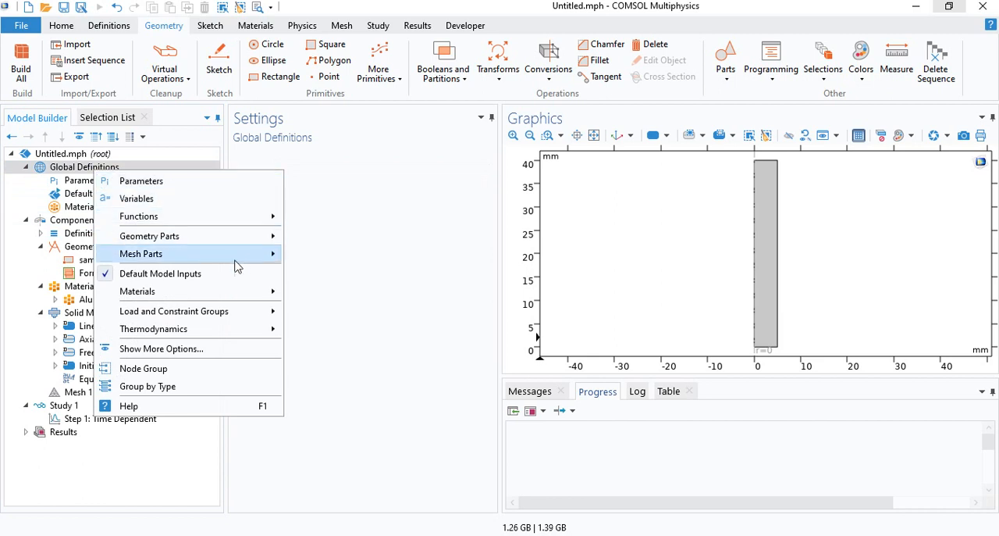
{"action": "left_click", "coordinate": [299, 3]}
{"action": "right_click", "coordinate": [136, 168]}
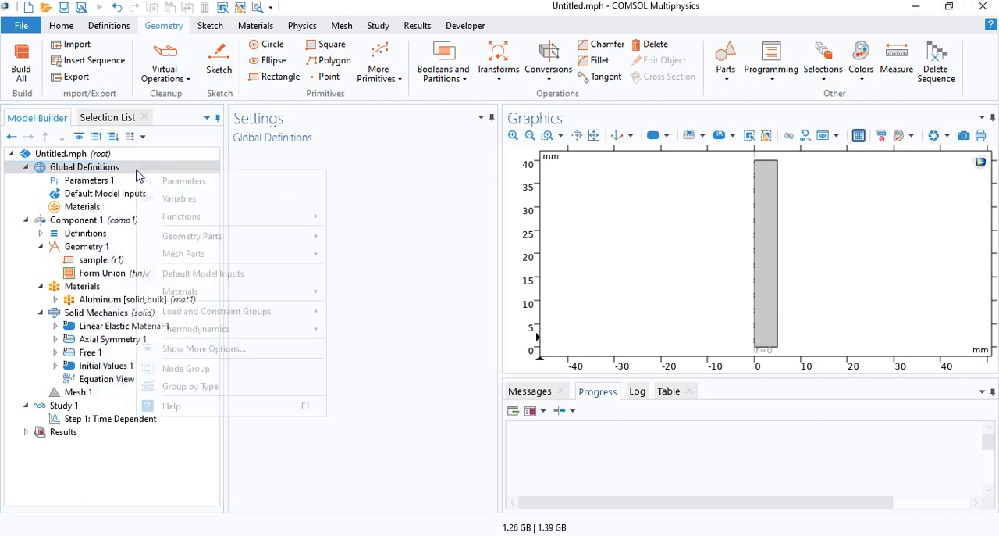
{"action": "mouse_move", "coordinate": [247, 218]}
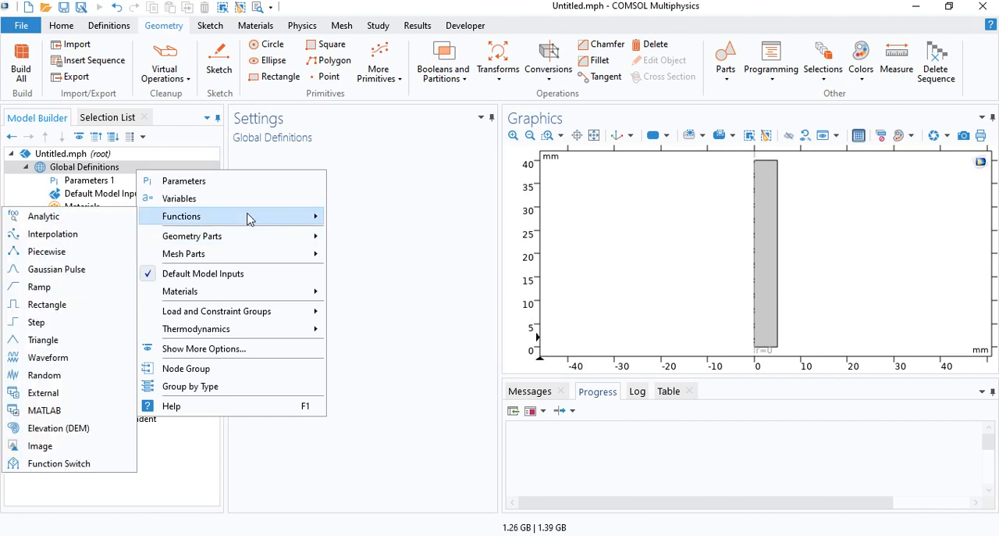
{"action": "left_click", "coordinate": [44, 340]}
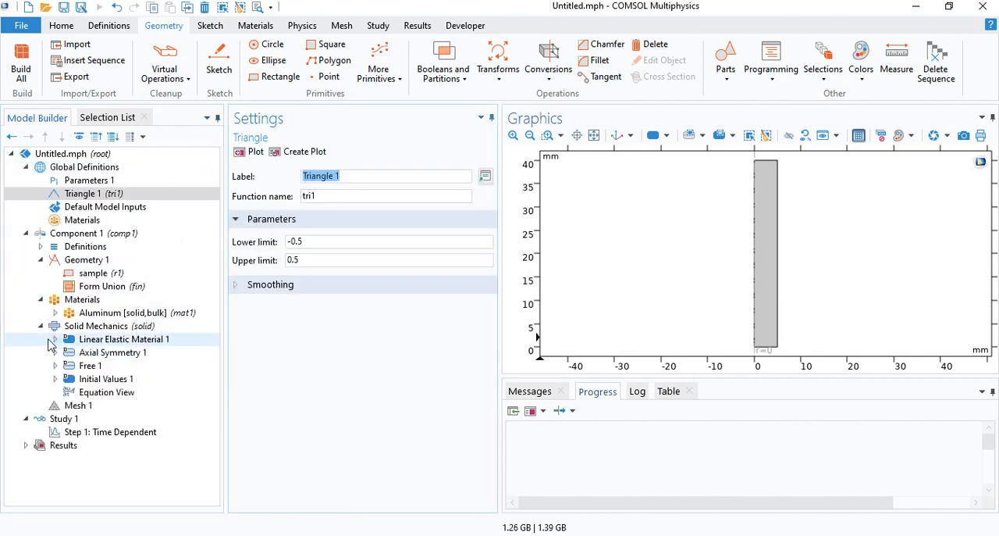
{"action": "left_click_drag", "start_coordinate": [332, 242], "coordinate": [214, 237]}
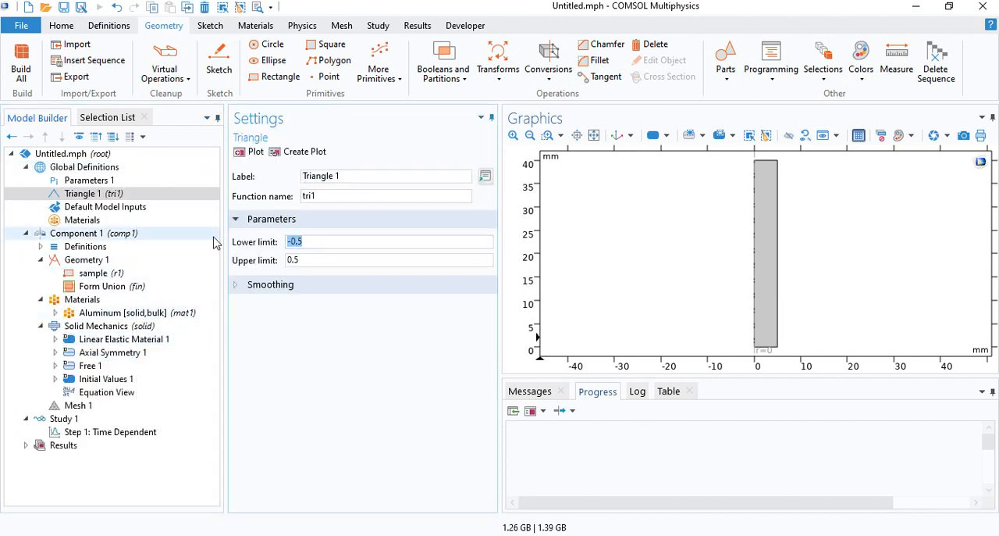
{"action": "type", "text": "0"}
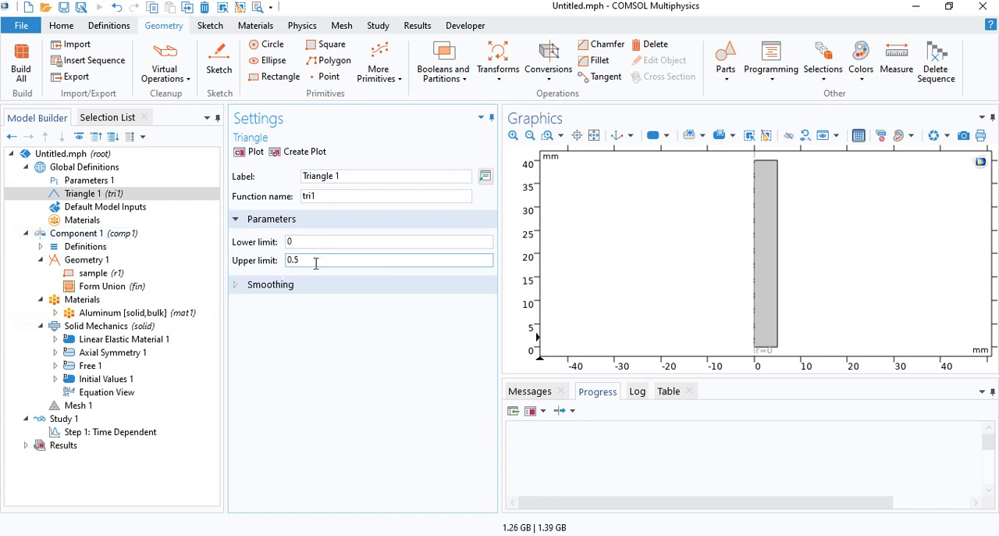
{"action": "left_click_drag", "start_coordinate": [315, 260], "coordinate": [251, 242]}
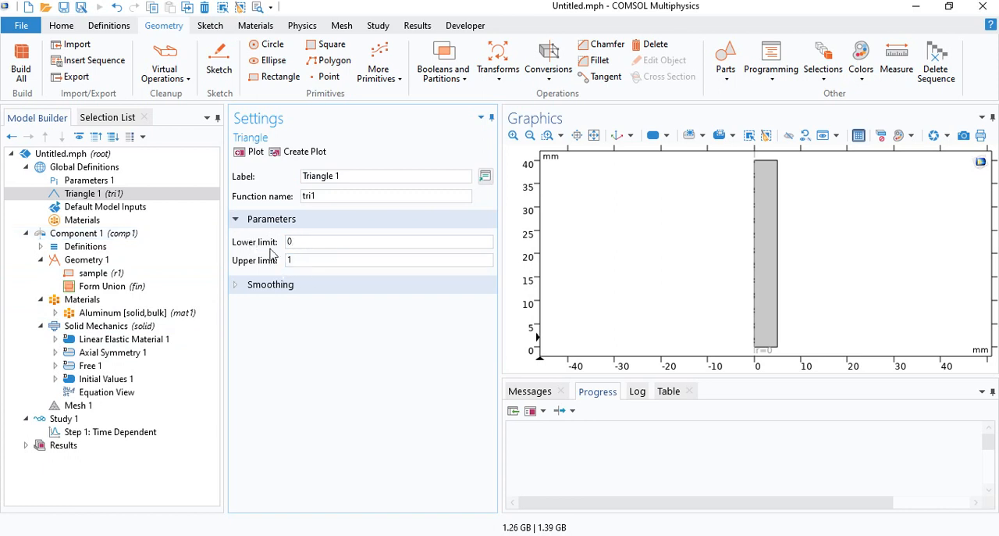
Set the triangle function's smoothing to 1 continuous derivative and plot the function.
{"action": "left_click", "coordinate": [268, 285]}
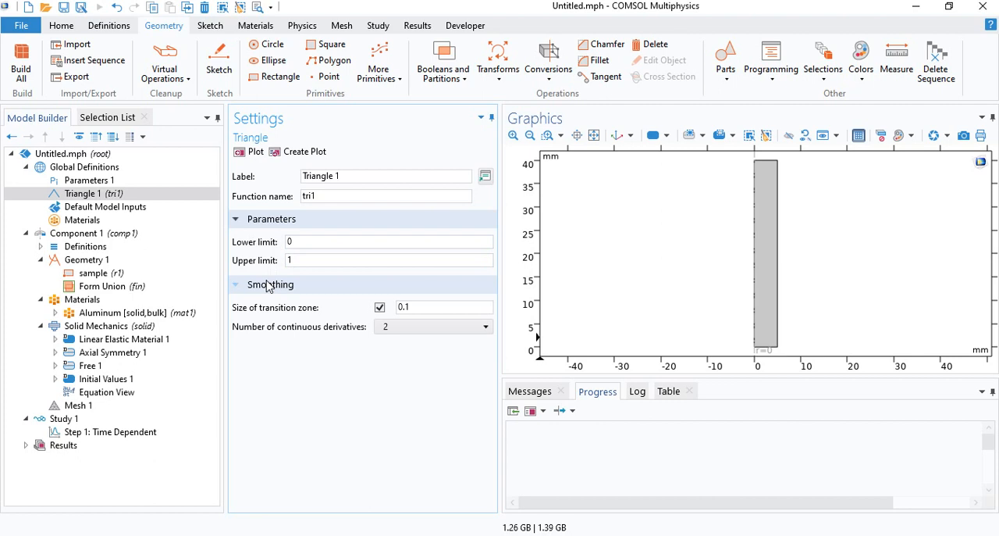
{"action": "left_click", "coordinate": [425, 328]}
{"action": "left_click", "coordinate": [417, 340]}
{"action": "left_click", "coordinate": [258, 153]}
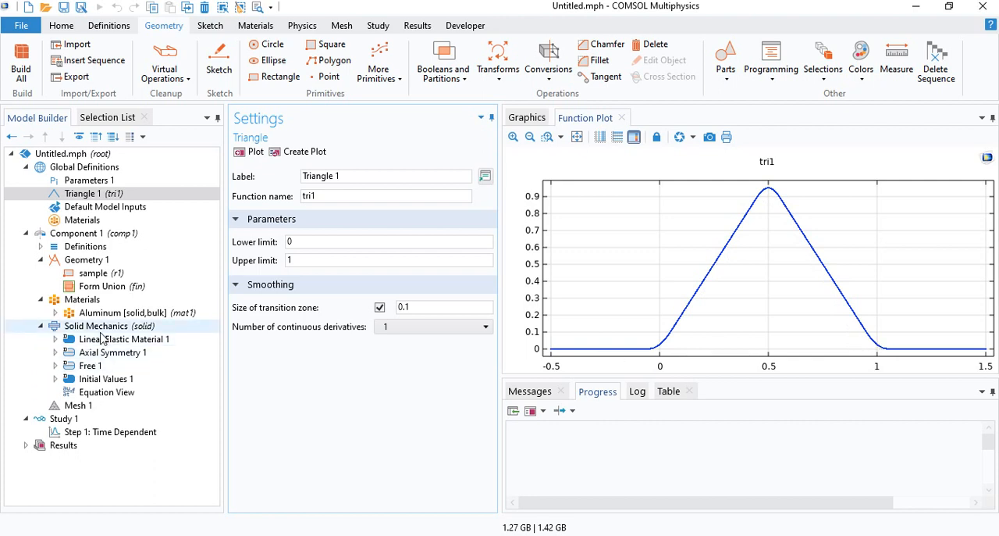
{"action": "left_click", "coordinate": [335, 195]}
{"action": "double_click", "coordinate": [309, 196]}
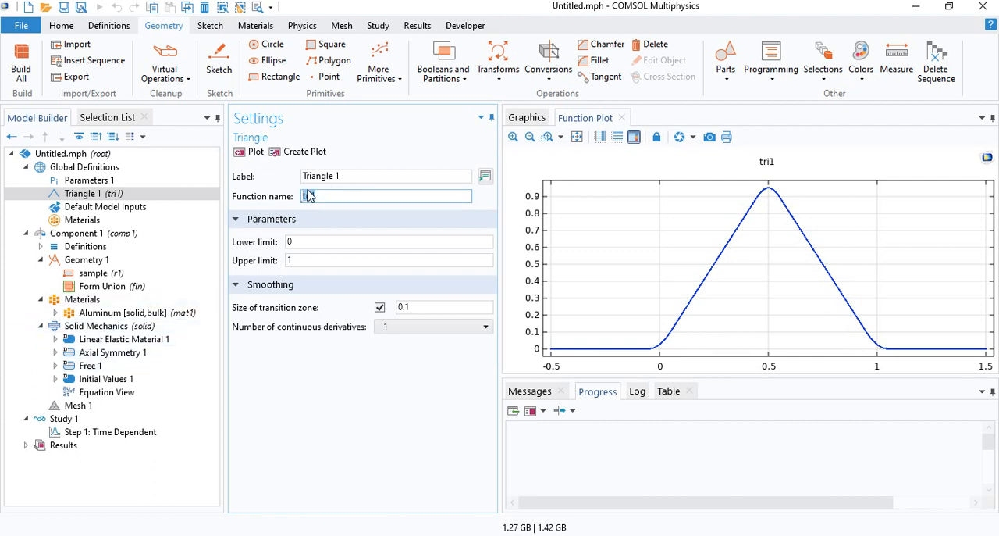
{"action": "left_click", "coordinate": [327, 197]}
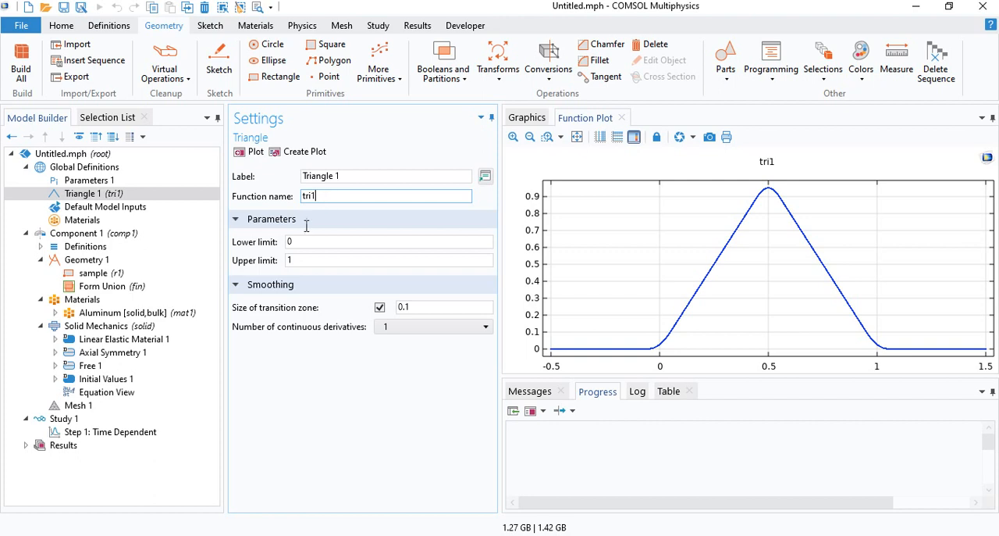
Add a Symmetry Plane condition to Solid Mechanics on the rod's bottom boundary.
{"action": "left_click", "coordinate": [106, 328]}
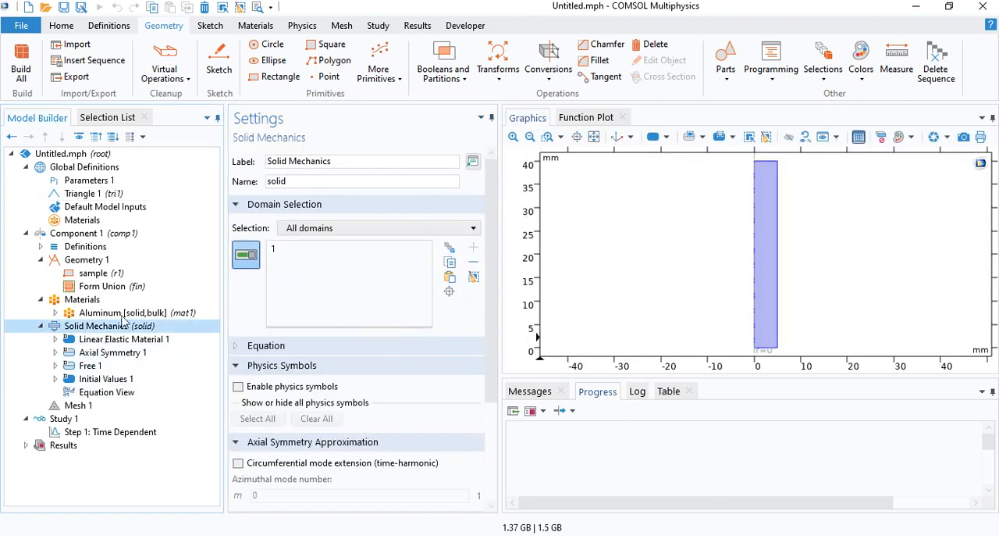
{"action": "left_click", "coordinate": [300, 25]}
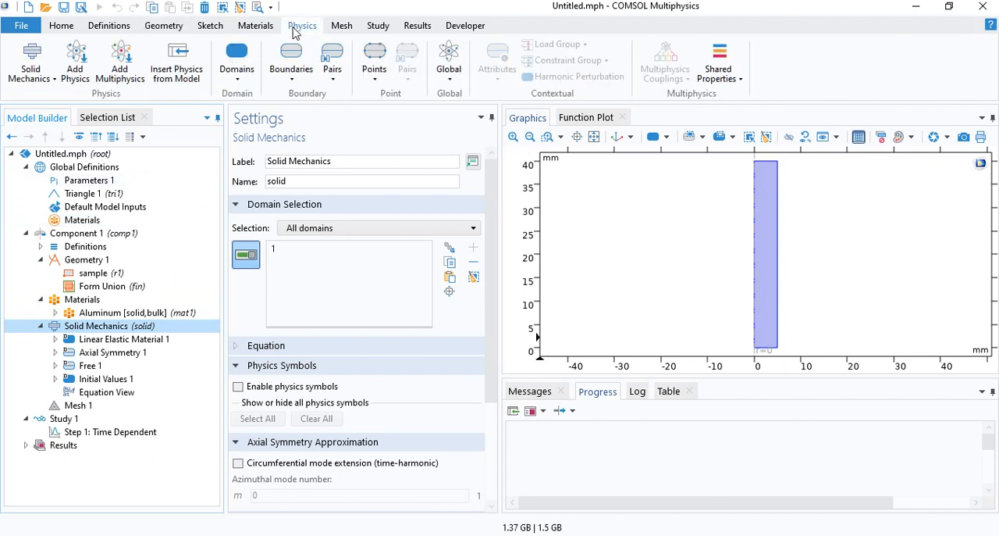
{"action": "left_click", "coordinate": [293, 69]}
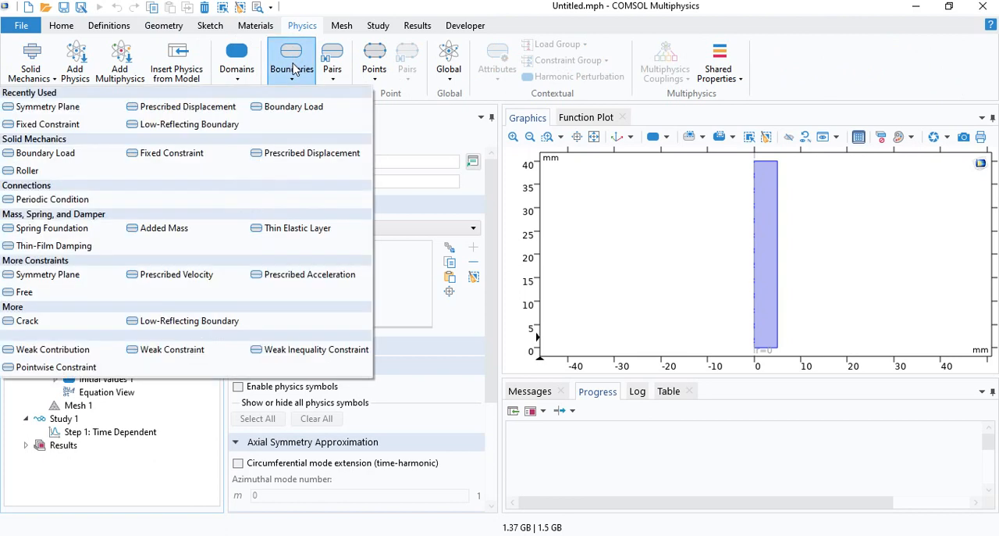
{"action": "left_click", "coordinate": [64, 275]}
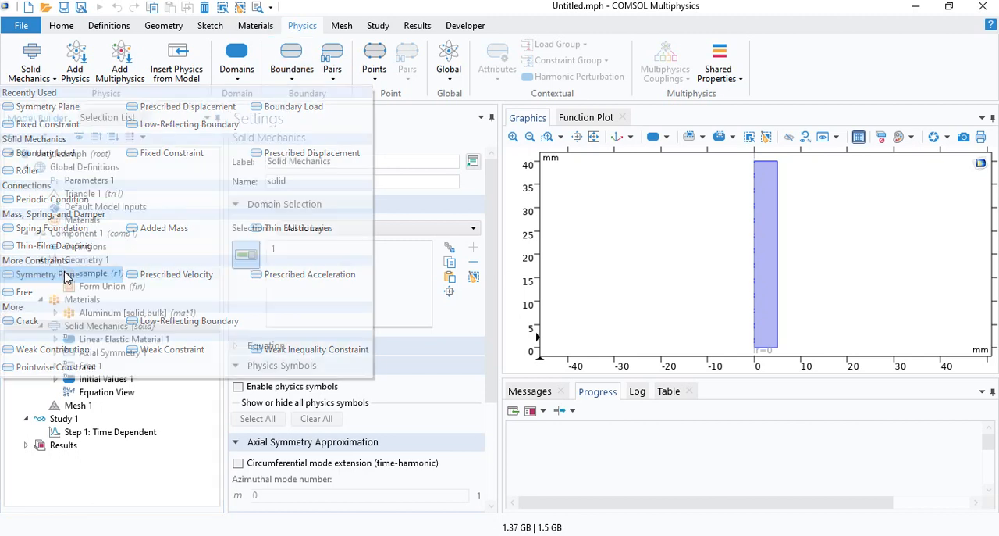
{"action": "left_click_drag", "start_coordinate": [711, 271], "coordinate": [732, 302]}
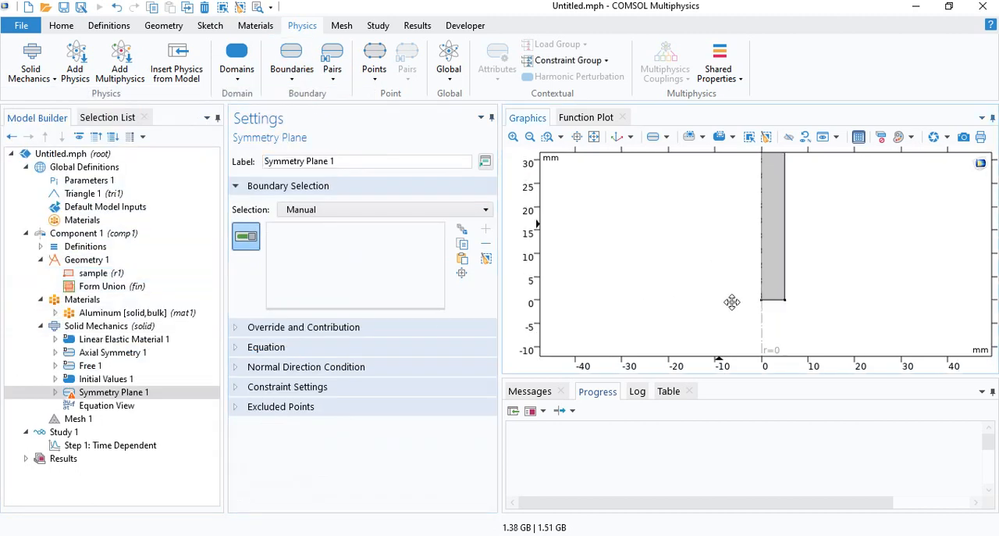
{"action": "left_click", "coordinate": [773, 299]}
{"action": "left_click_drag", "start_coordinate": [664, 218], "coordinate": [660, 251]}
{"action": "scroll", "coordinate": [702, 266], "scroll_direction": "down", "scroll_amount": 3}
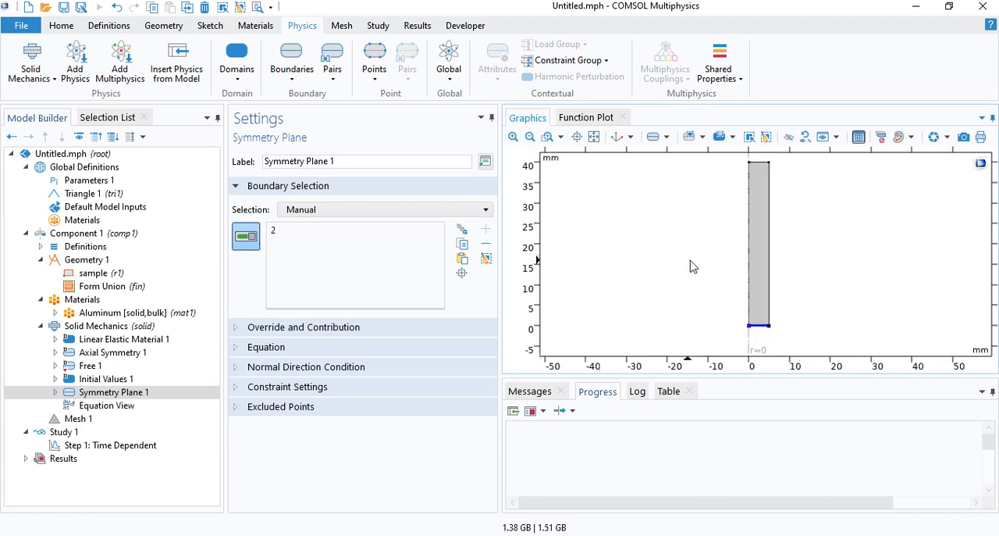
{"action": "scroll", "coordinate": [707, 300], "scroll_direction": "up", "scroll_amount": 3}
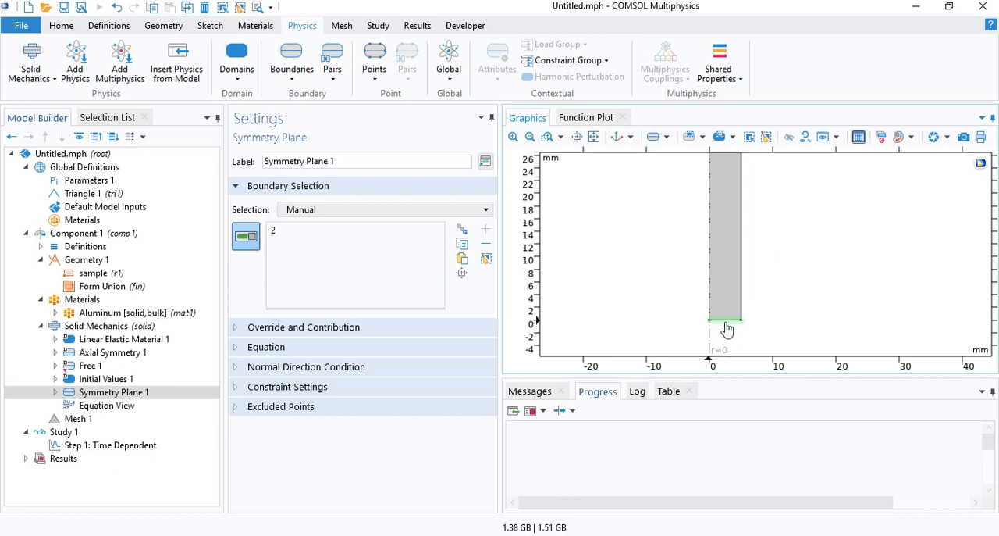
{"action": "left_click", "coordinate": [293, 79]}
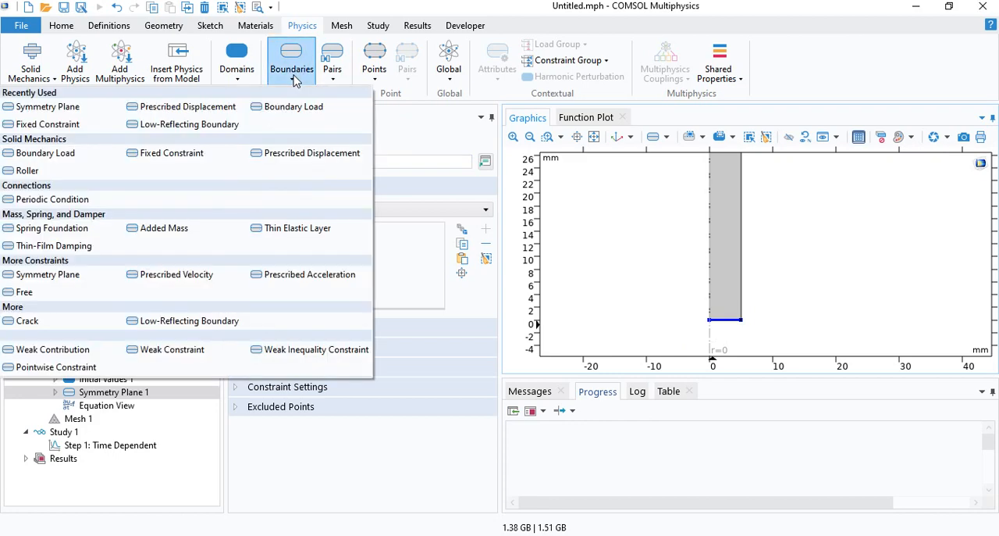
{"action": "left_click", "coordinate": [187, 106]}
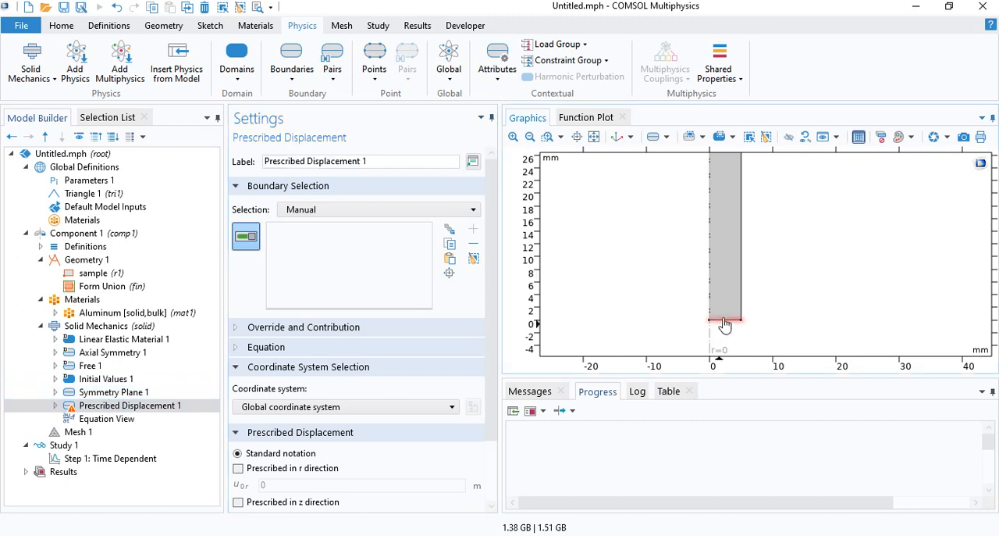
{"action": "left_click", "coordinate": [725, 321]}
{"action": "scroll", "coordinate": [468, 384], "scroll_direction": "down", "scroll_amount": 2}
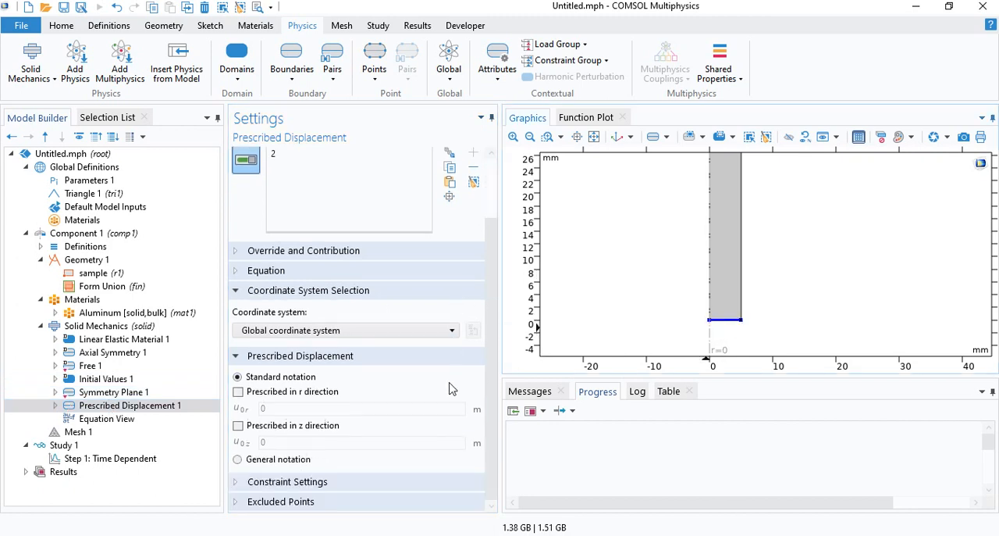
{"action": "left_click", "coordinate": [238, 426]}
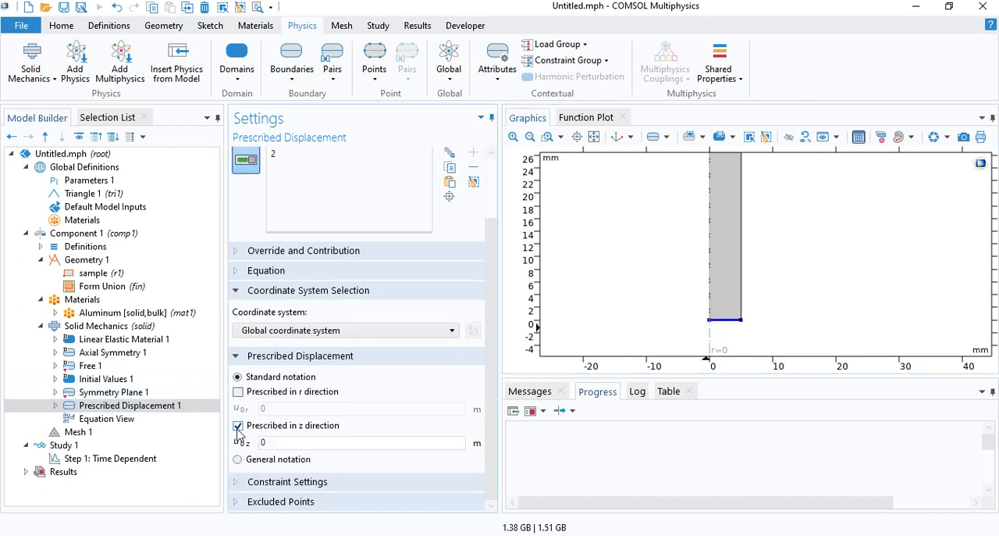
{"action": "left_click", "coordinate": [287, 443]}
{"action": "left_click_drag", "start_coordinate": [287, 441], "coordinate": [233, 442]}
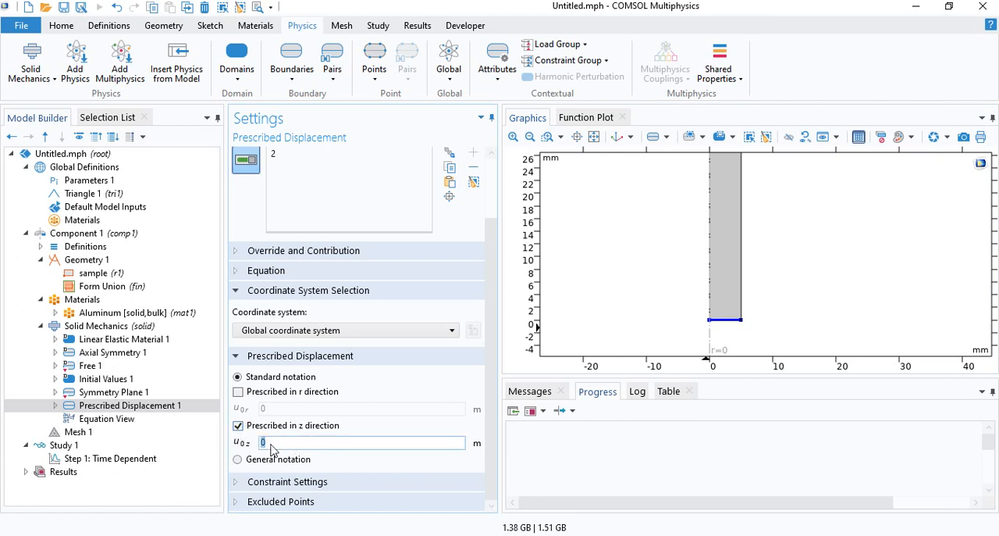
{"action": "left_click", "coordinate": [276, 442]}
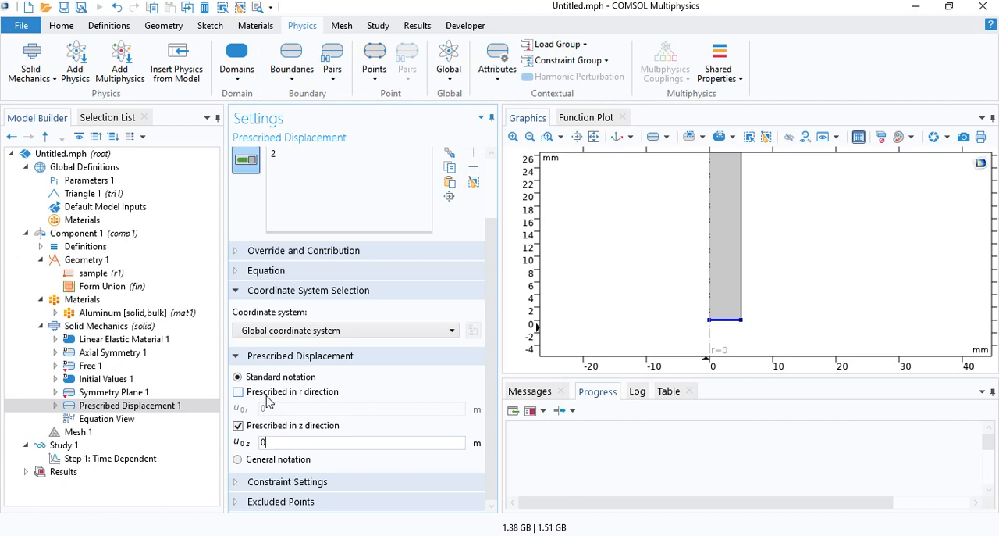
{"action": "right_click", "coordinate": [141, 405]}
{"action": "left_click", "coordinate": [145, 305]}
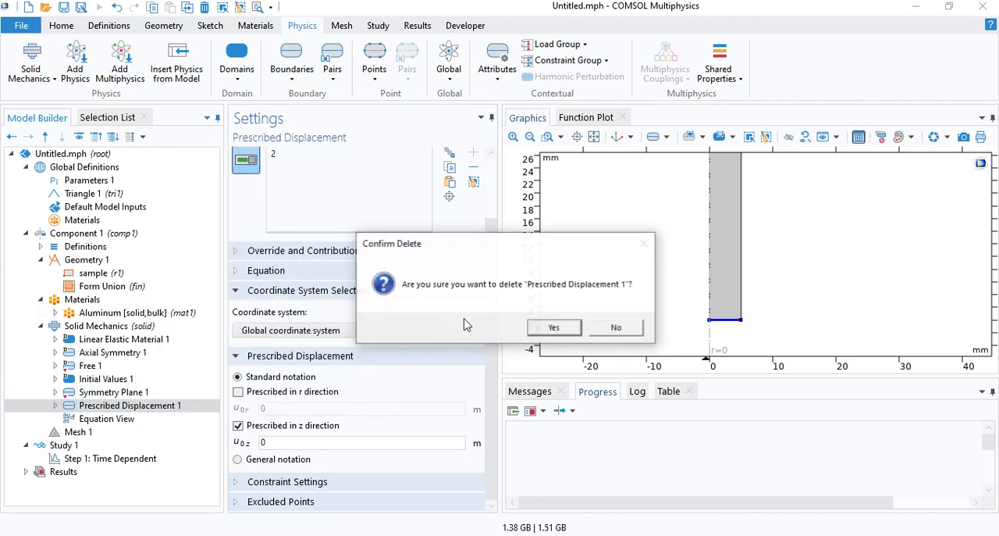
{"action": "left_click", "coordinate": [554, 327]}
Add Plasticity under Linear Elastic Material 1 and set its plasticity model to Large plastic strains.
{"action": "left_click", "coordinate": [127, 393]}
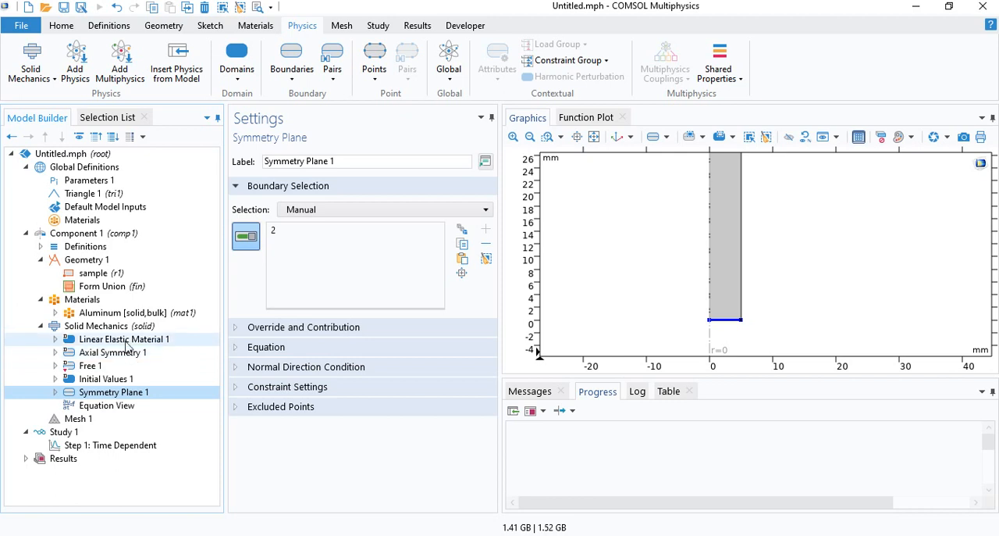
{"action": "left_click", "coordinate": [56, 339]}
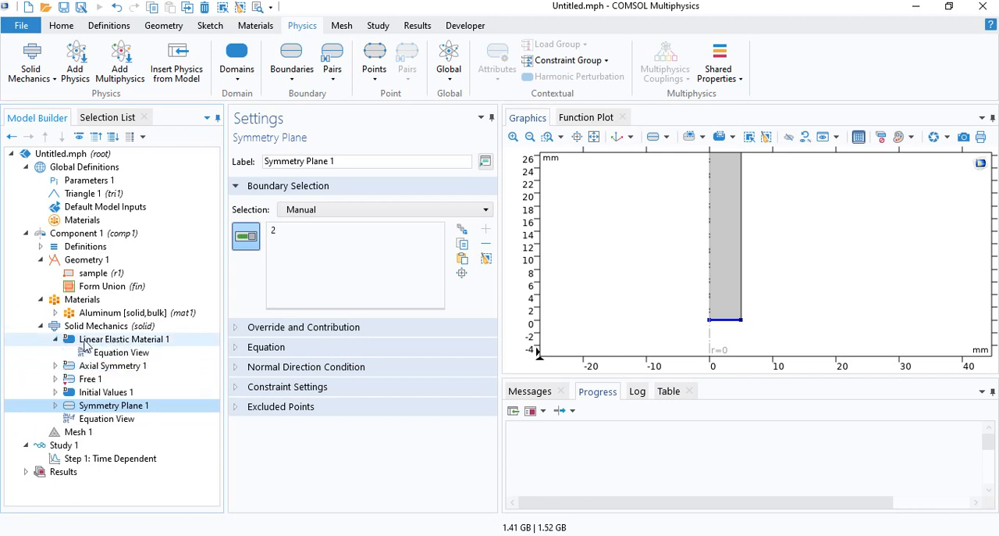
{"action": "left_click", "coordinate": [102, 341]}
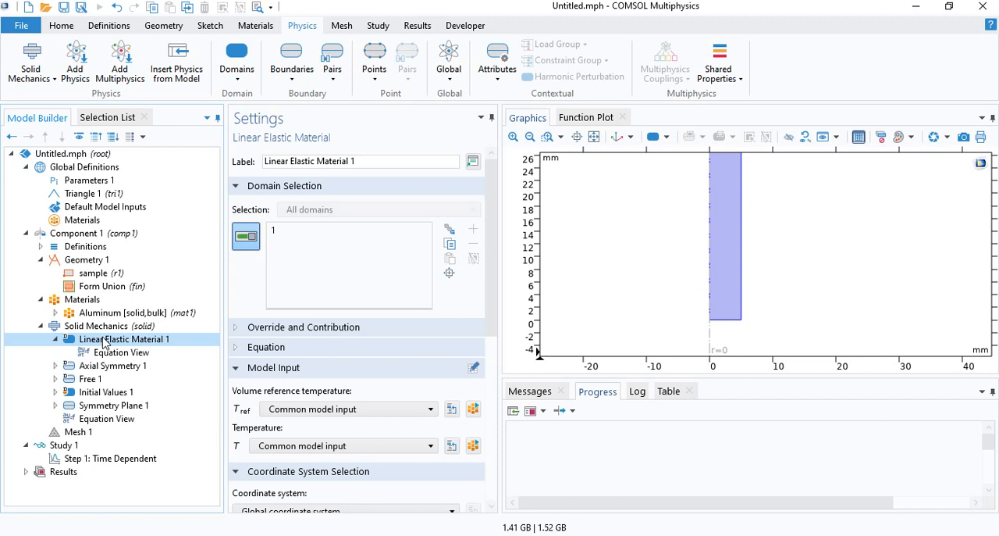
{"action": "right_click", "coordinate": [104, 341]}
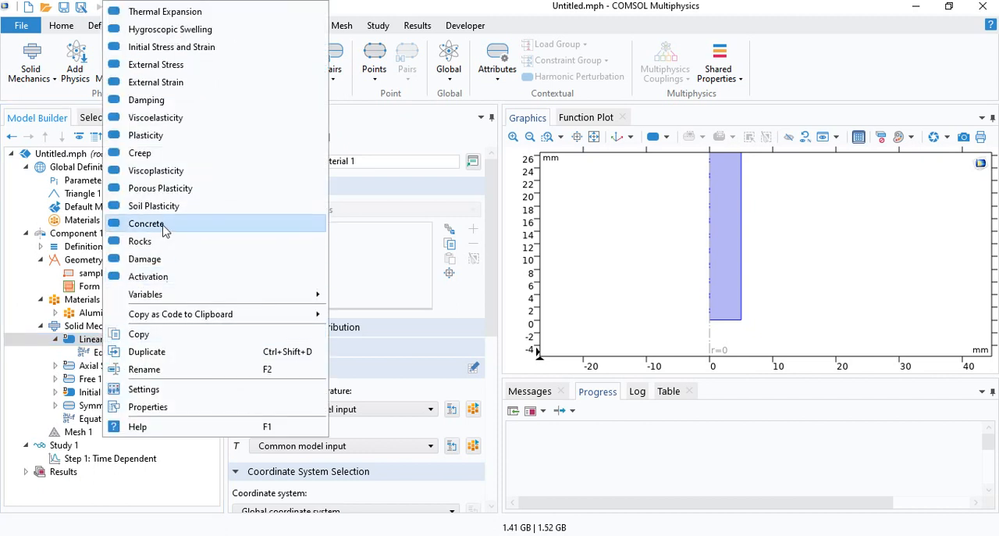
{"action": "left_click", "coordinate": [161, 136]}
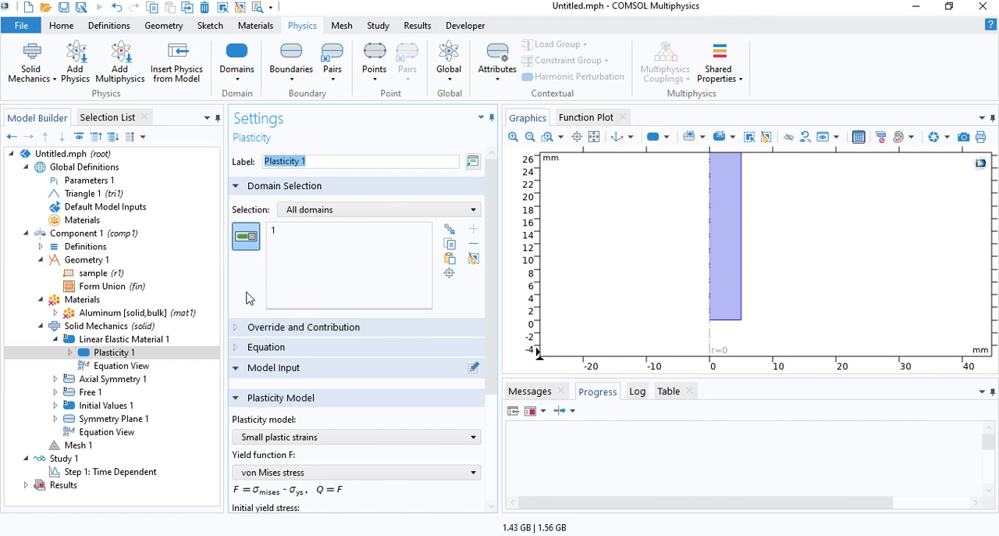
{"action": "scroll", "coordinate": [321, 332], "scroll_direction": "down", "scroll_amount": 5}
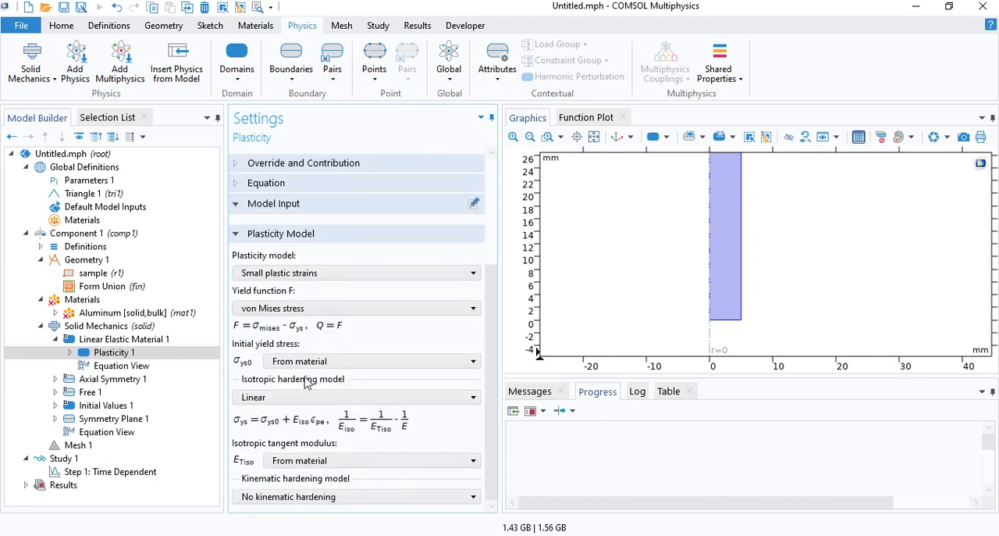
{"action": "left_click", "coordinate": [288, 275]}
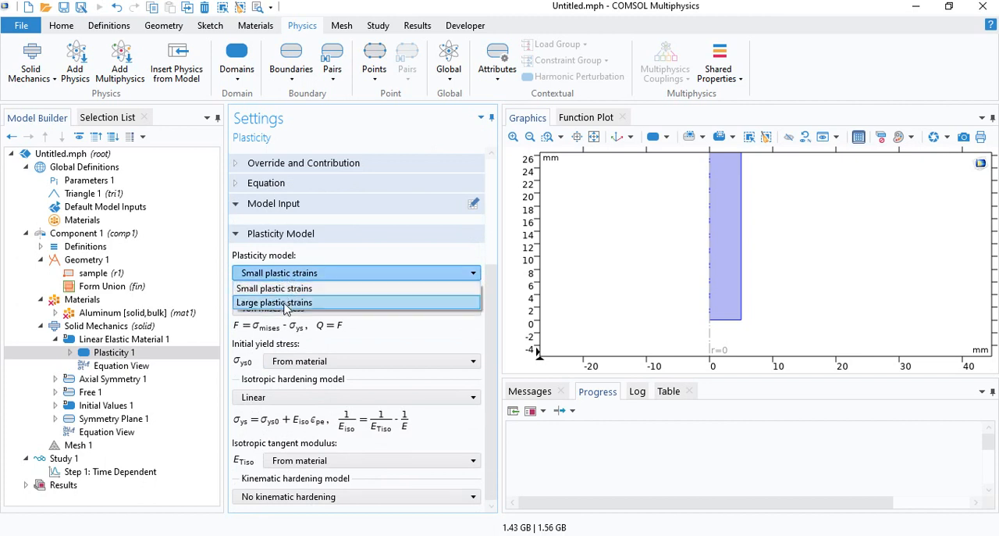
{"action": "left_click", "coordinate": [286, 303]}
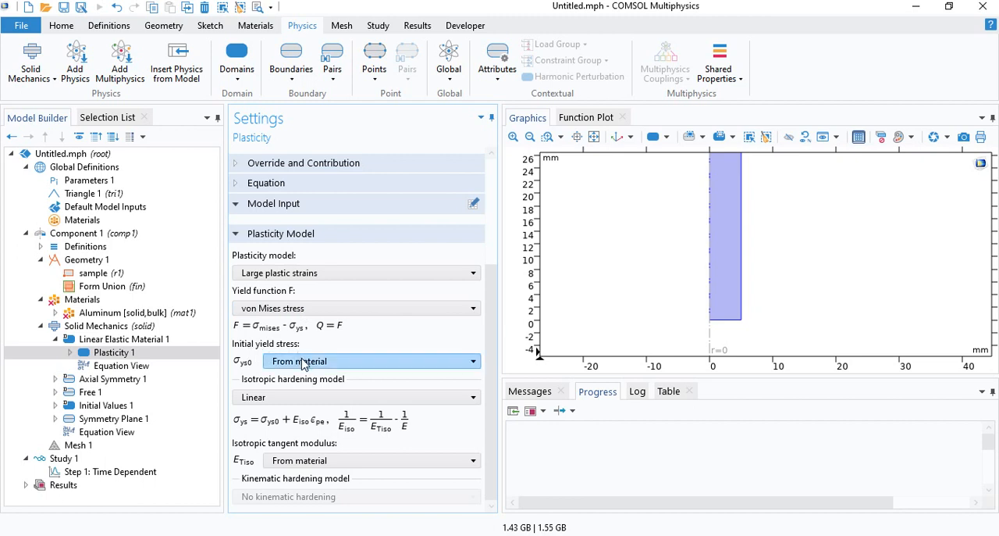
Make the initial yield stress user defined and set it to 173e6 Pa.
{"action": "left_click", "coordinate": [303, 361]}
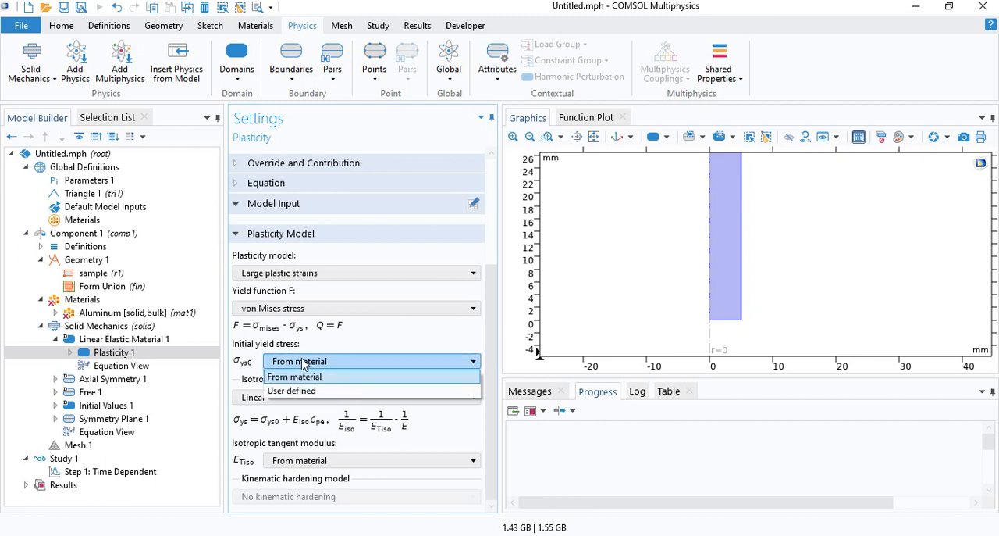
{"action": "left_click", "coordinate": [303, 391]}
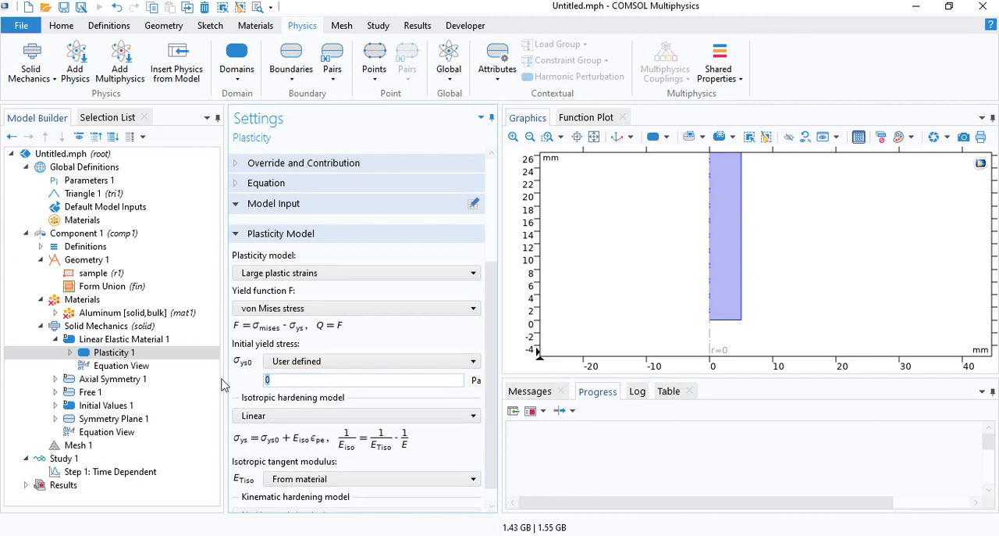
{"action": "type", "text": "173e6"}
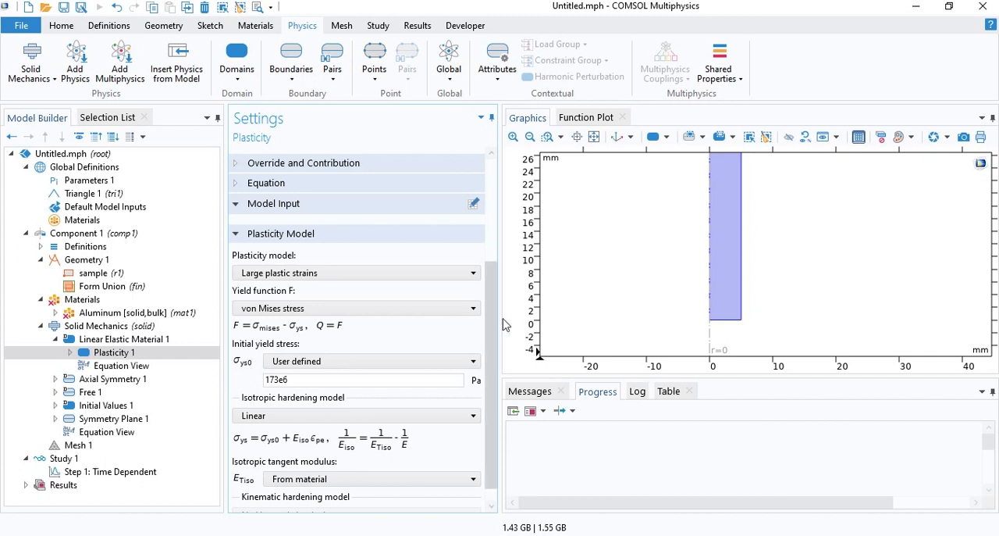
Set the isotropic hardening model of the plasticity node to Voce.
{"action": "scroll", "coordinate": [494, 355], "scroll_direction": "down", "scroll_amount": 1}
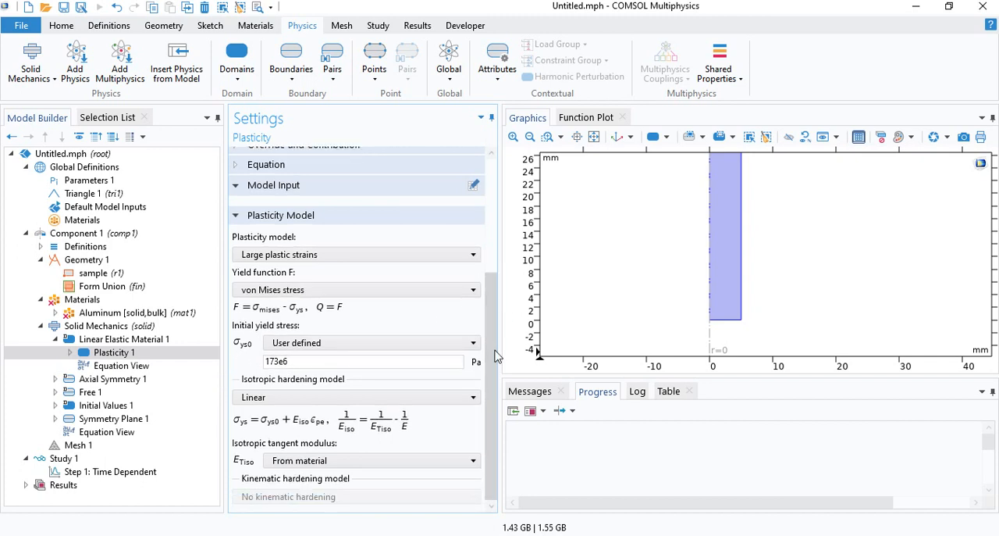
{"action": "left_click", "coordinate": [324, 400]}
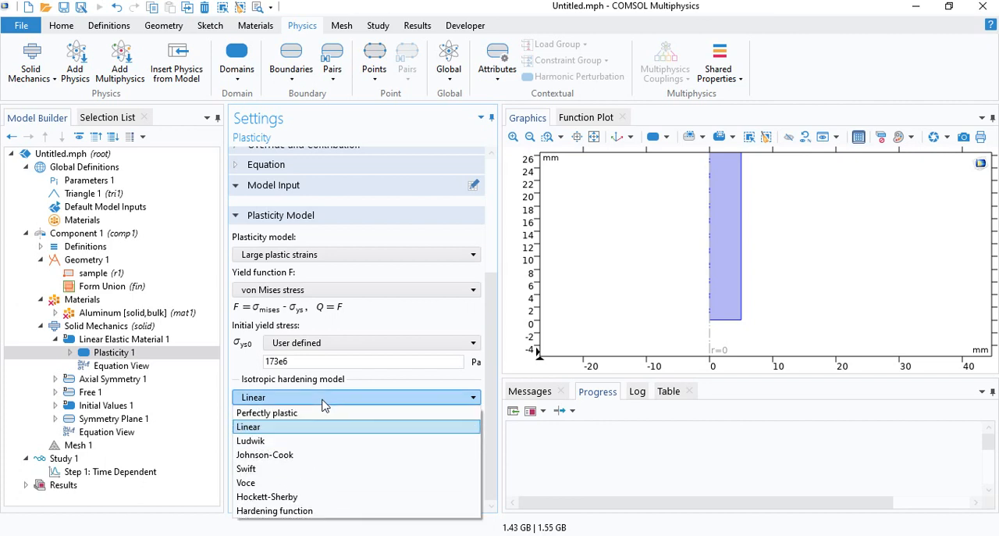
{"action": "left_click", "coordinate": [282, 482]}
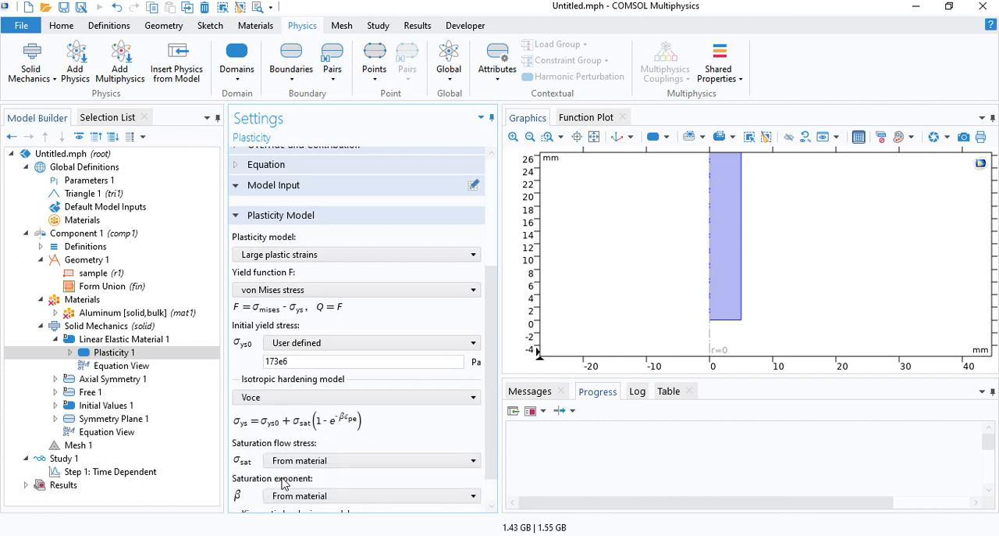
Make the saturation flow stress user defined and set it to 85.5e6 Pa.
{"action": "scroll", "coordinate": [492, 390], "scroll_direction": "down", "scroll_amount": 1}
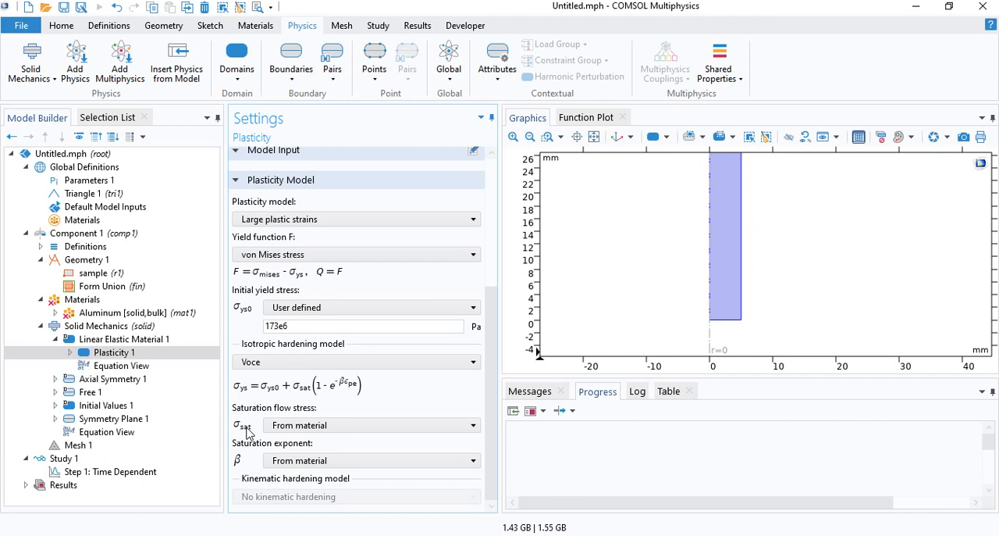
{"action": "left_click", "coordinate": [324, 424]}
{"action": "left_click", "coordinate": [316, 456]}
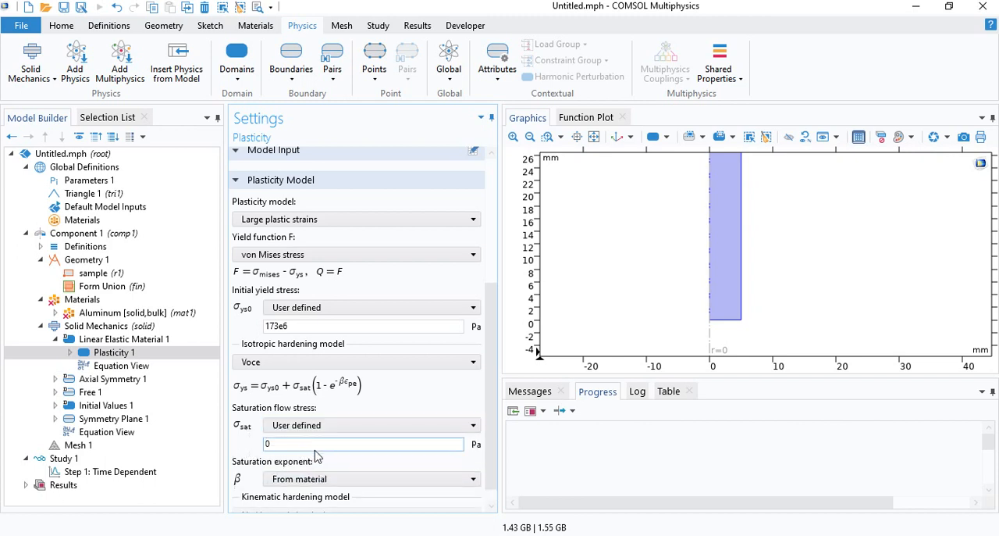
{"action": "double_click", "coordinate": [305, 446]}
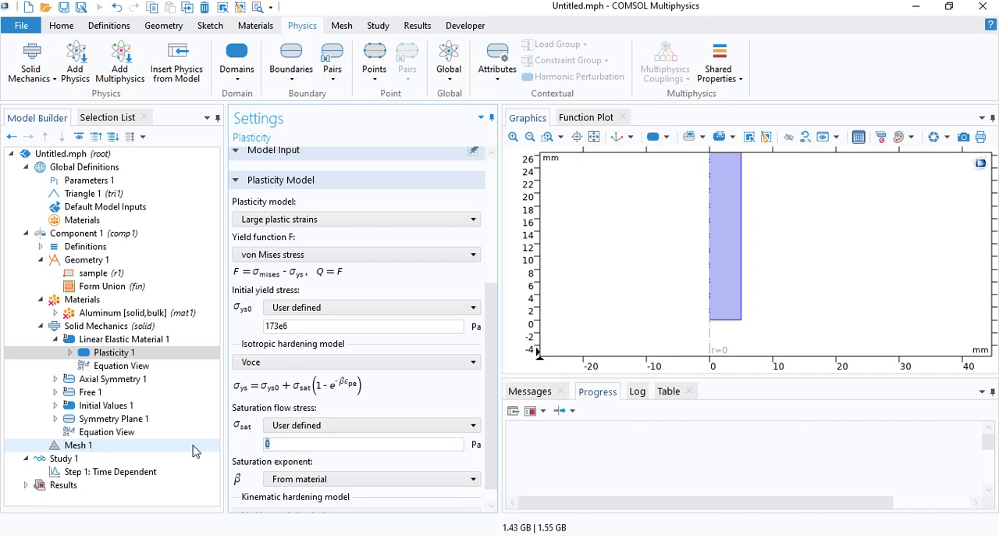
{"action": "type", "text": "85.5e6"}
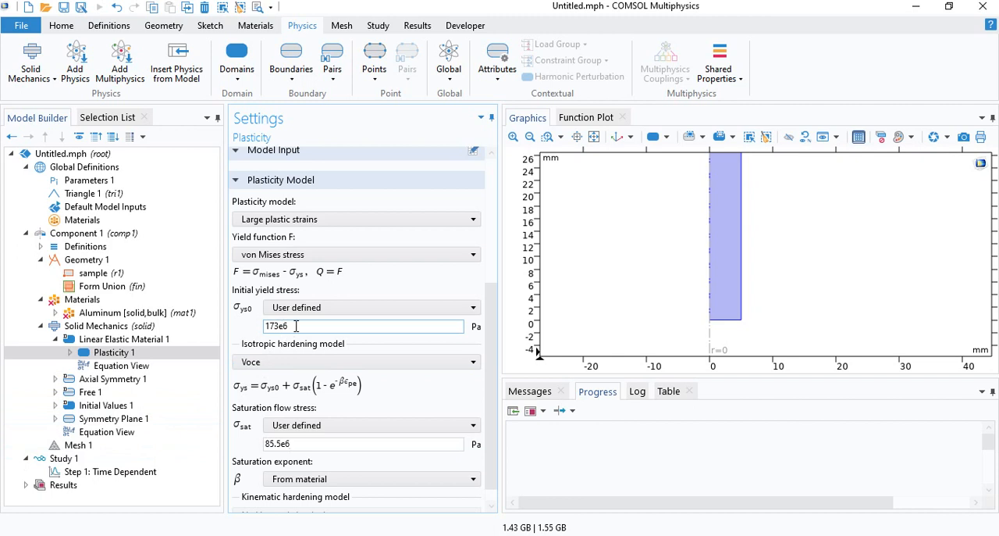
{"action": "left_click", "coordinate": [278, 444]}
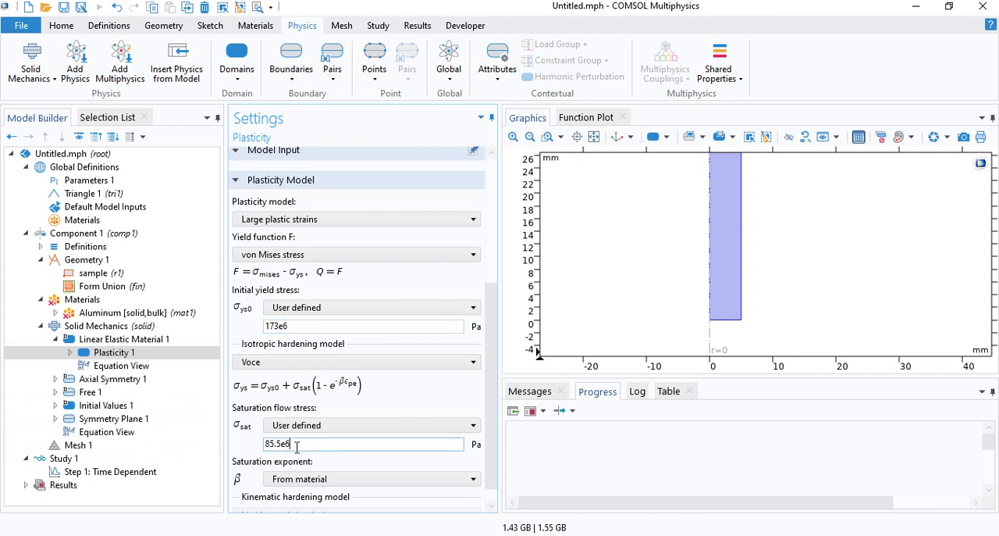
{"action": "left_click_drag", "start_coordinate": [300, 443], "coordinate": [247, 443]}
Make the saturation exponent of the Voce hardening model user defined and set it to 26.
{"action": "scroll", "coordinate": [336, 461], "scroll_direction": "down", "scroll_amount": 1}
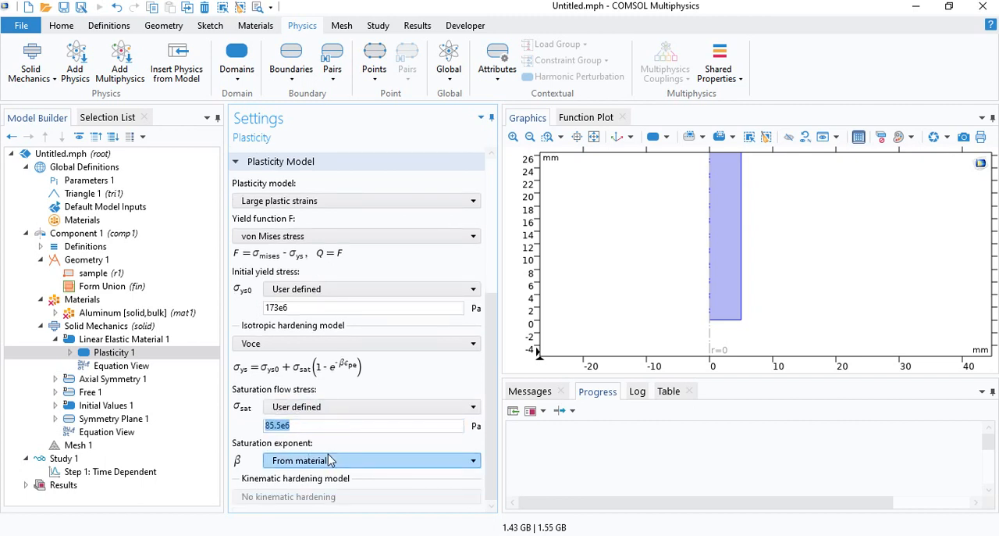
{"action": "left_click", "coordinate": [327, 460]}
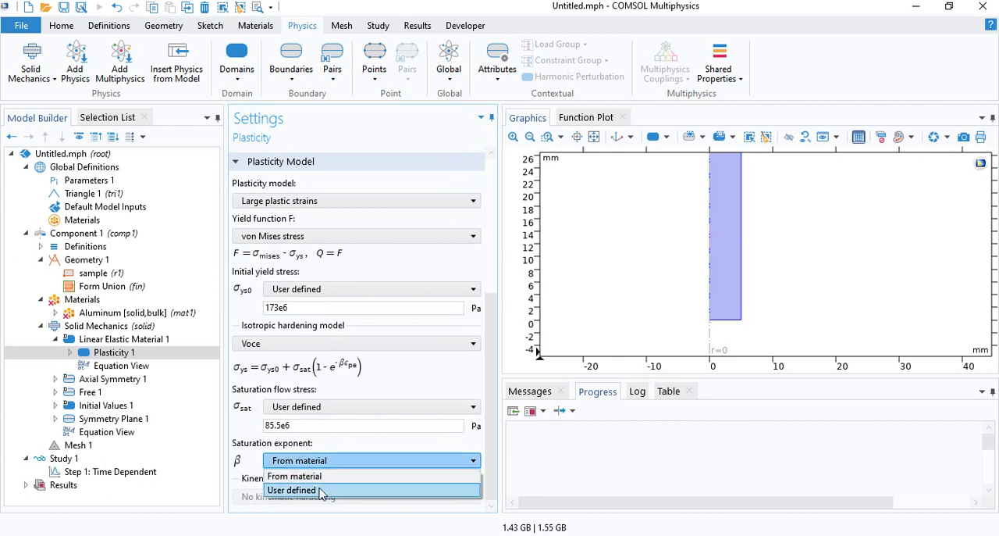
{"action": "left_click", "coordinate": [320, 491]}
{"action": "scroll", "coordinate": [473, 422], "scroll_direction": "down", "scroll_amount": 1}
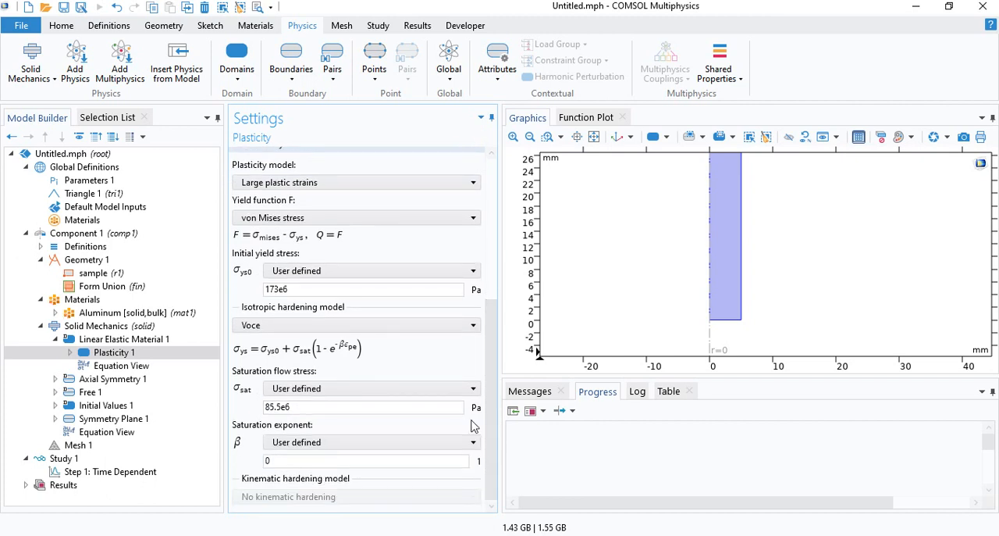
{"action": "left_click_drag", "start_coordinate": [306, 459], "coordinate": [238, 464]}
{"action": "type", "text": "26"}
{"action": "double_click", "coordinate": [279, 466]}
{"action": "left_click_drag", "start_coordinate": [492, 339], "coordinate": [493, 361]}
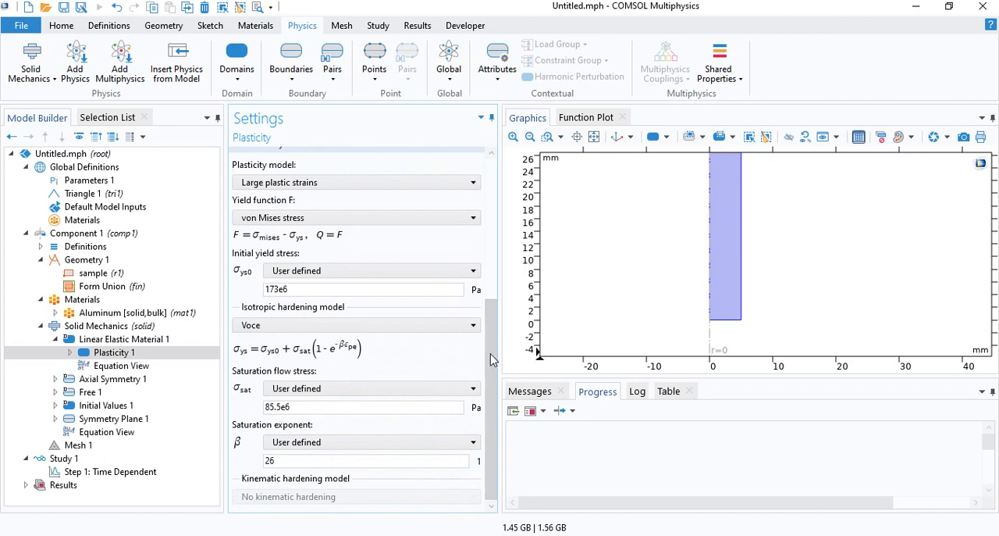
Add a Boundary Load to Solid Mechanics and apply it to the rod's upper edge, boundary 3.
{"action": "left_click", "coordinate": [286, 69]}
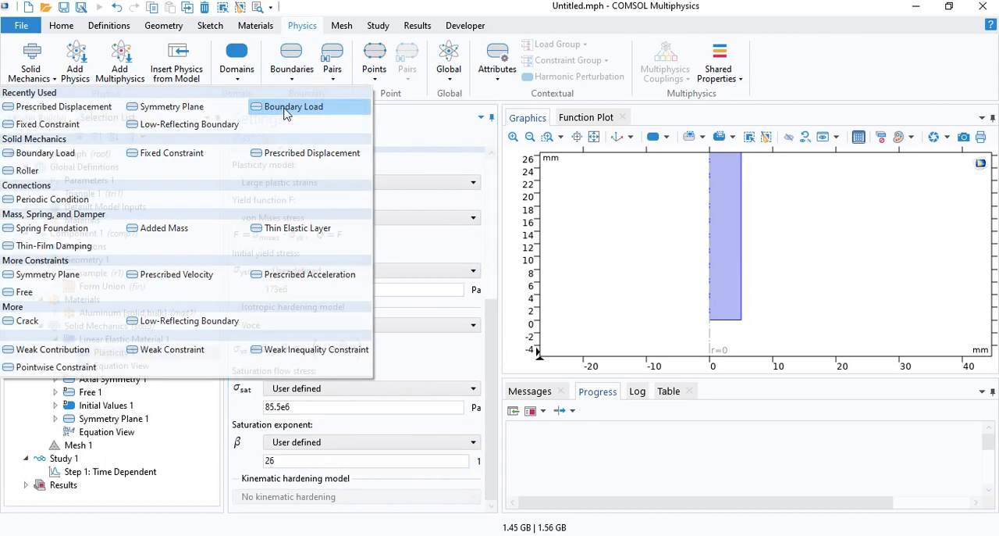
{"action": "left_click", "coordinate": [290, 110]}
{"action": "scroll", "coordinate": [644, 265], "scroll_direction": "down", "scroll_amount": 3}
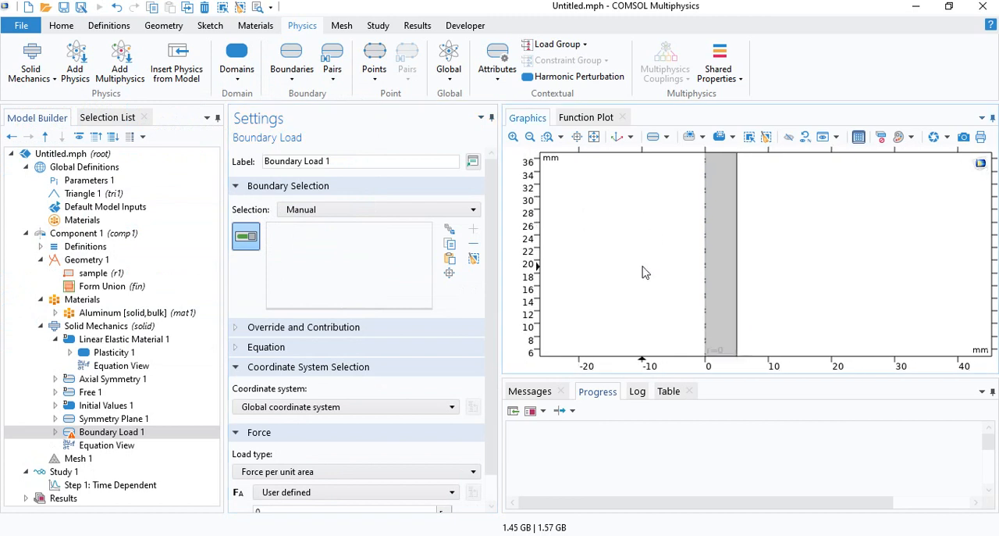
{"action": "left_click", "coordinate": [685, 187]}
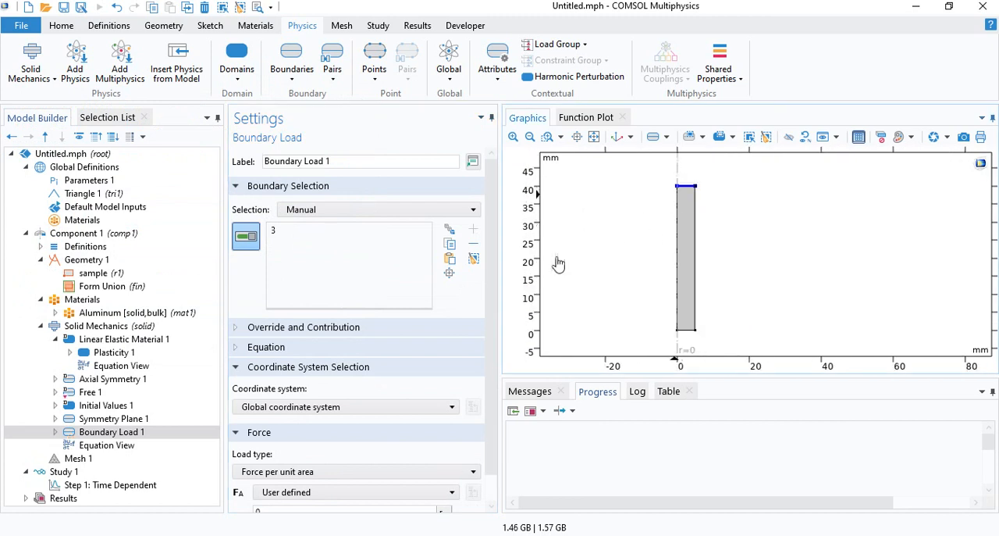
Set the z-component of the boundary load's force per unit area to 240e6*tri1(t[1/s]).
{"action": "scroll", "coordinate": [442, 323], "scroll_direction": "down", "scroll_amount": 1}
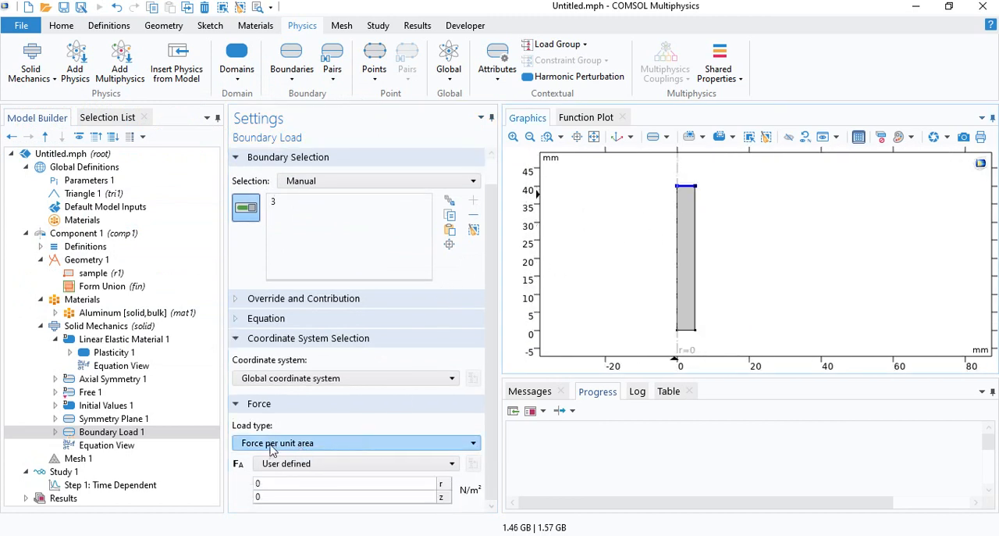
{"action": "left_click", "coordinate": [286, 500]}
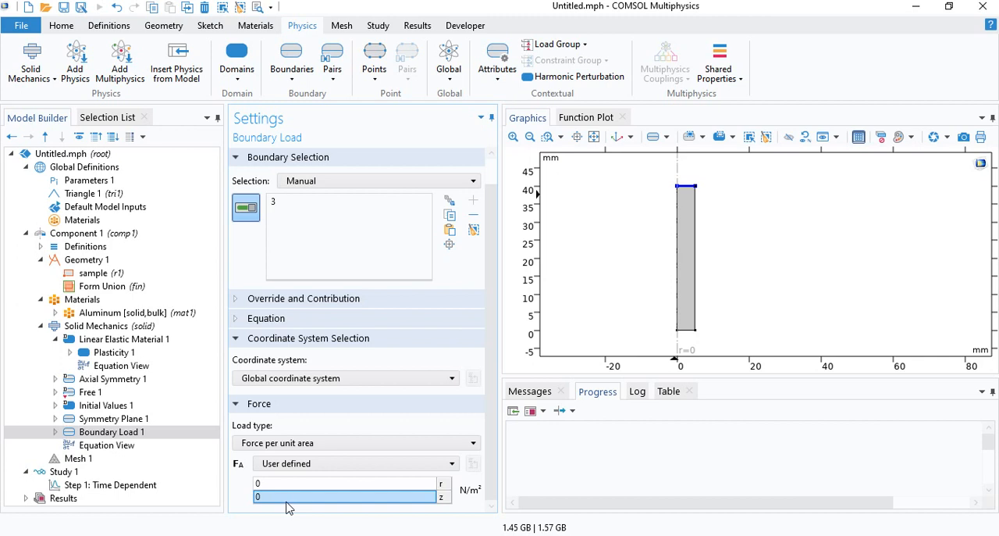
{"action": "type", "text": "240e6*tri1(t[1/s"}
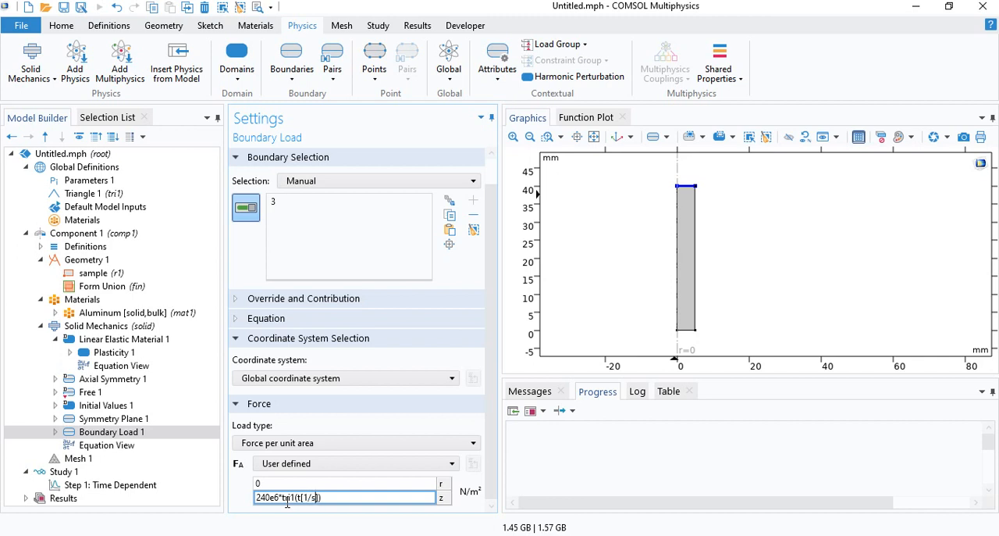
{"action": "left_click_drag", "start_coordinate": [316, 497], "coordinate": [302, 498]}
Plot the Triangle 1 function to check its curve and return to the Boundary Load 1 settings.
{"action": "left_click", "coordinate": [117, 194]}
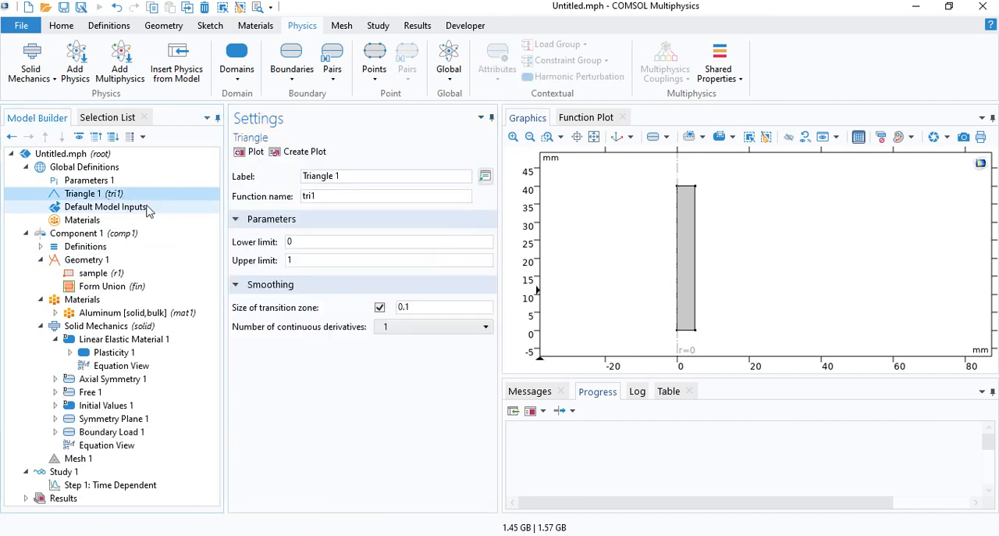
{"action": "left_click", "coordinate": [250, 152]}
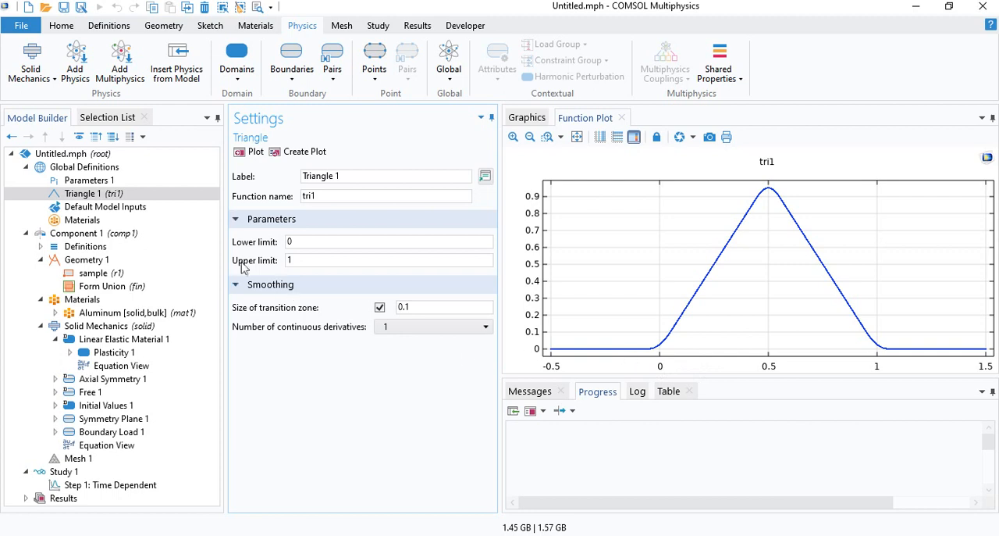
{"action": "left_click", "coordinate": [123, 432]}
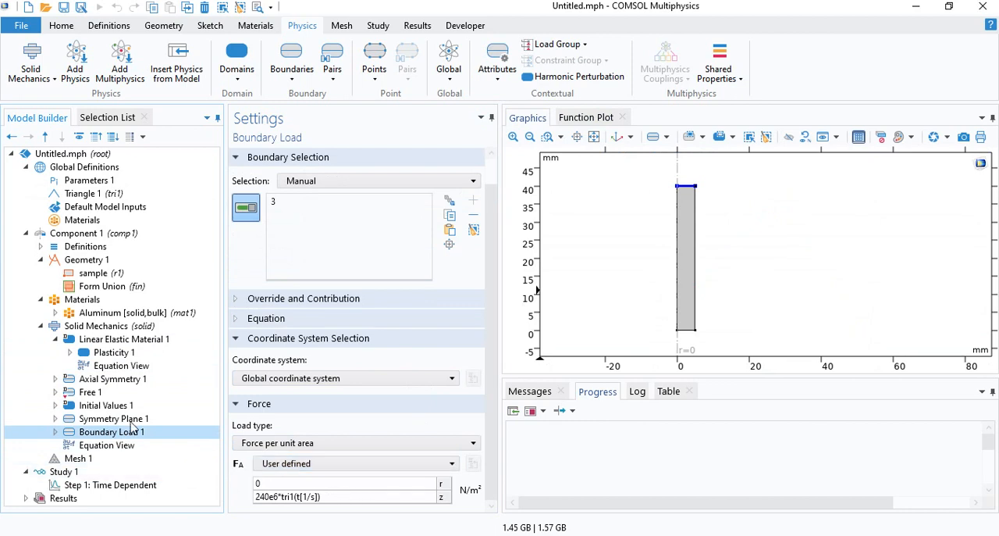
Add a Mapped mesh operation to Mesh 1.
{"action": "left_click", "coordinate": [80, 459]}
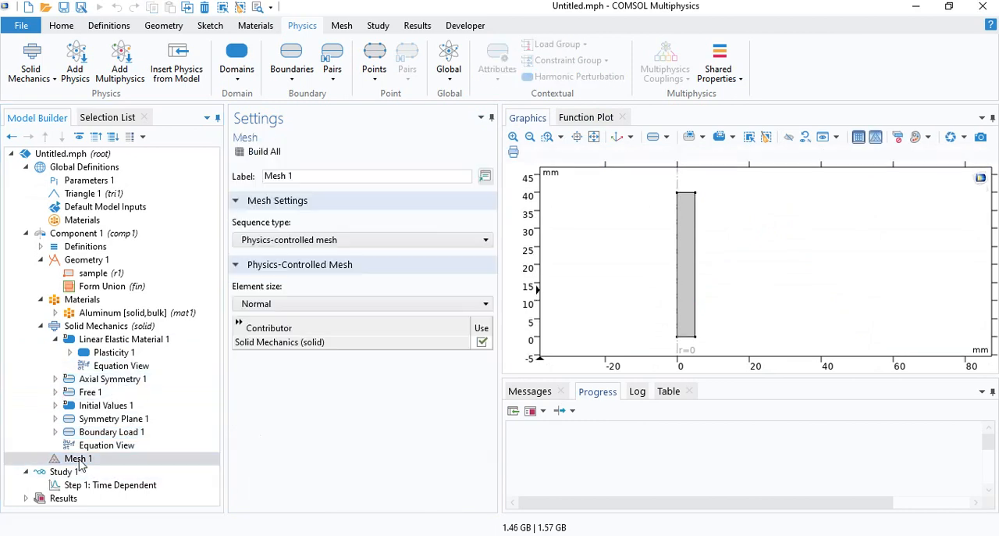
{"action": "right_click", "coordinate": [82, 462]}
{"action": "left_click", "coordinate": [170, 114]}
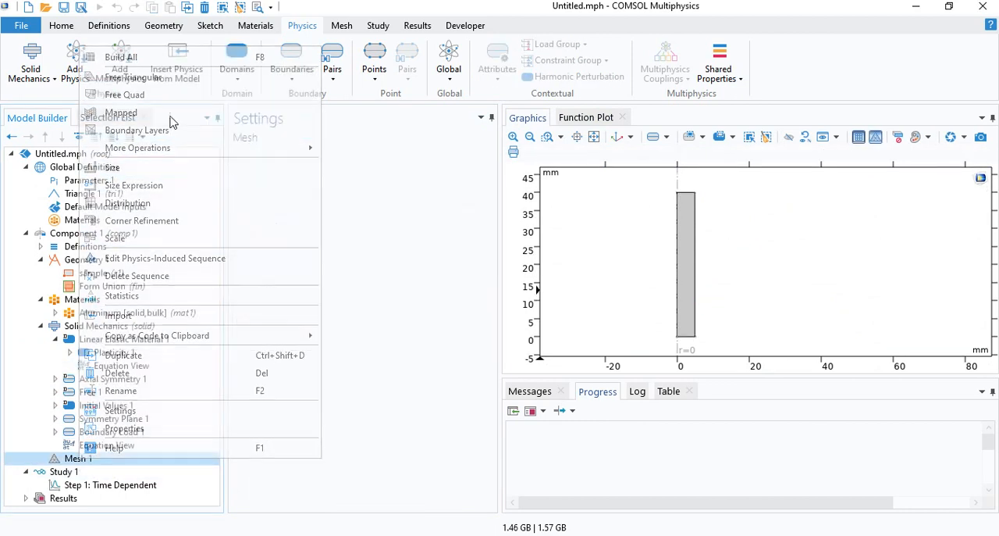
Set the predefined element size of Mesh 1 to Extra fine and build the whole mesh.
{"action": "left_click", "coordinate": [85, 471]}
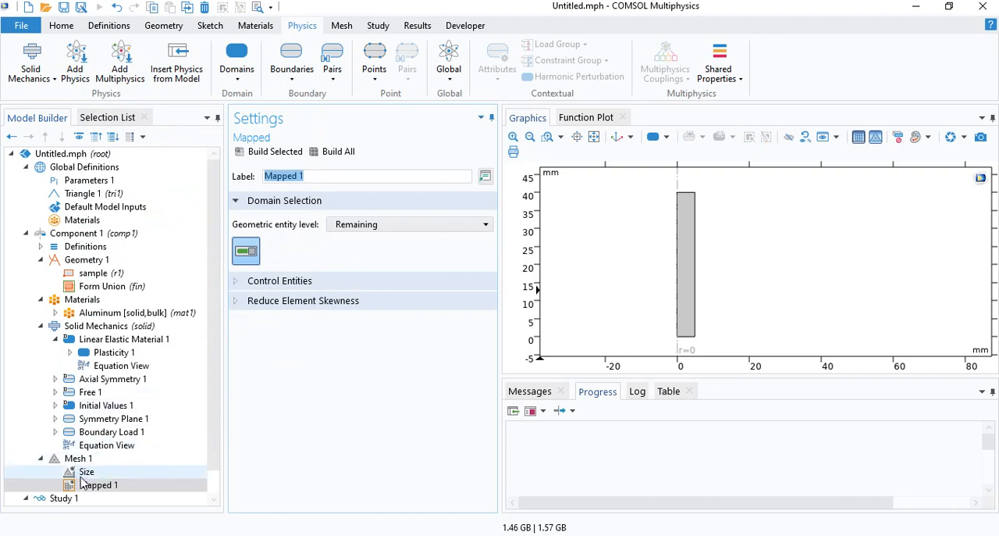
{"action": "left_click", "coordinate": [349, 263]}
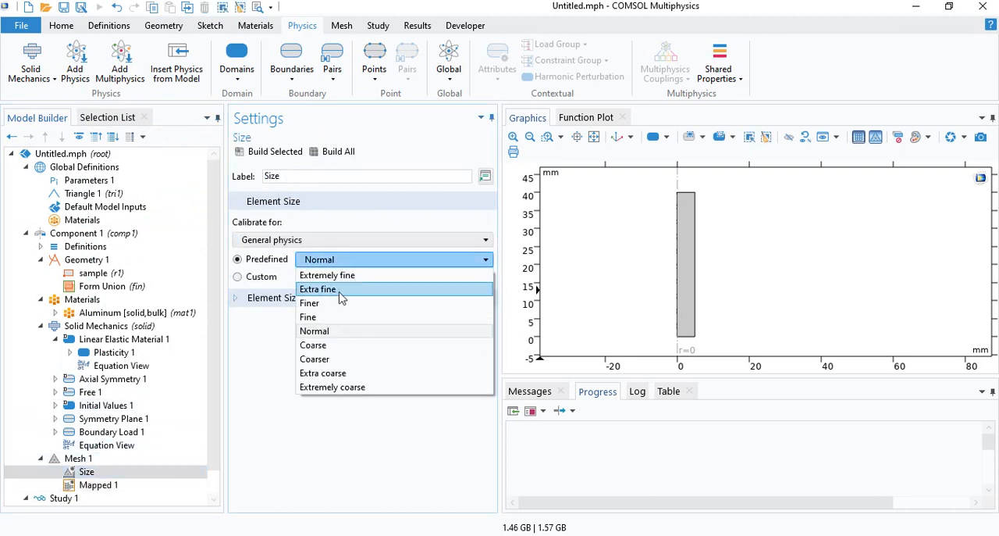
{"action": "left_click", "coordinate": [340, 291]}
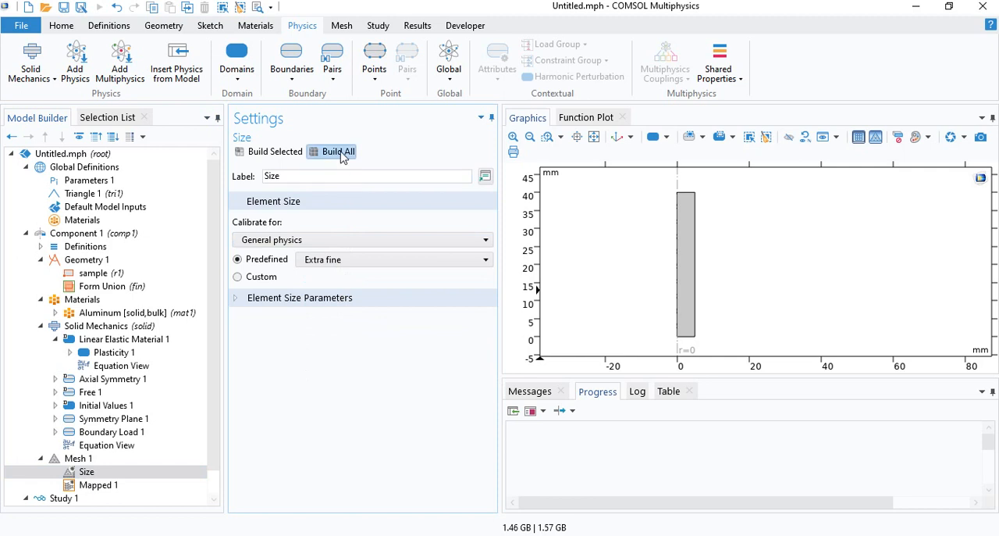
{"action": "left_click", "coordinate": [342, 154]}
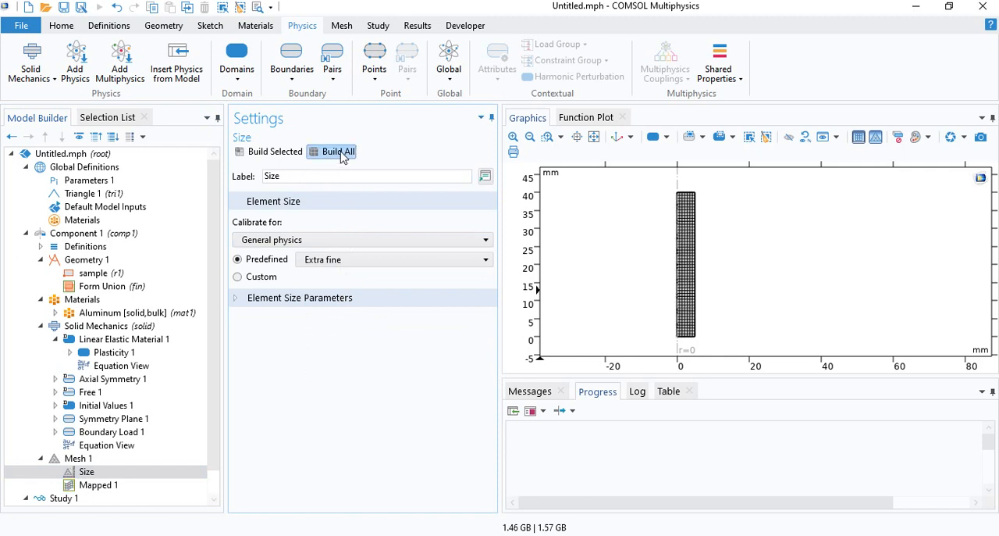
{"action": "left_click", "coordinate": [41, 458]}
Generate the default solver configuration for Study 1.
{"action": "left_click", "coordinate": [64, 471]}
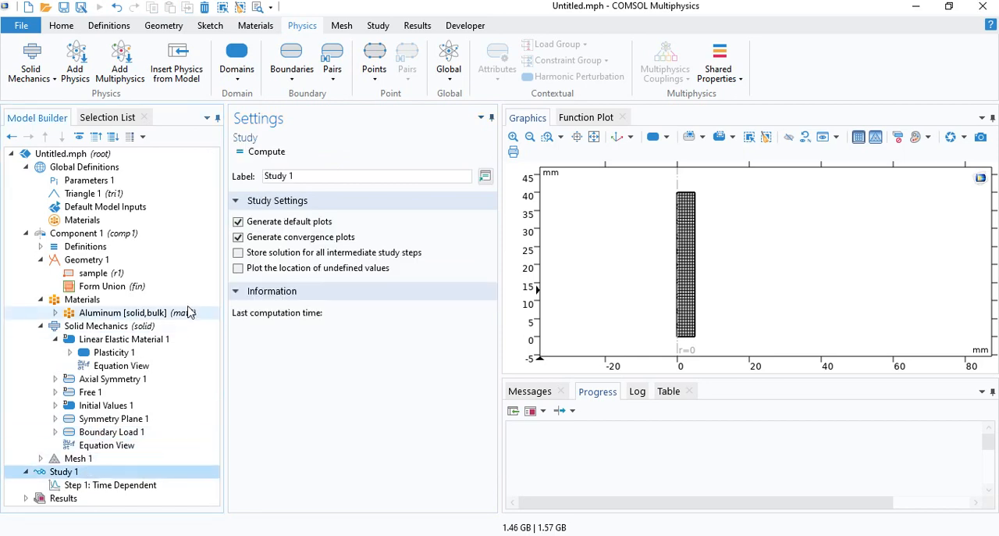
{"action": "right_click", "coordinate": [109, 469]}
{"action": "key", "text": "Escape"}
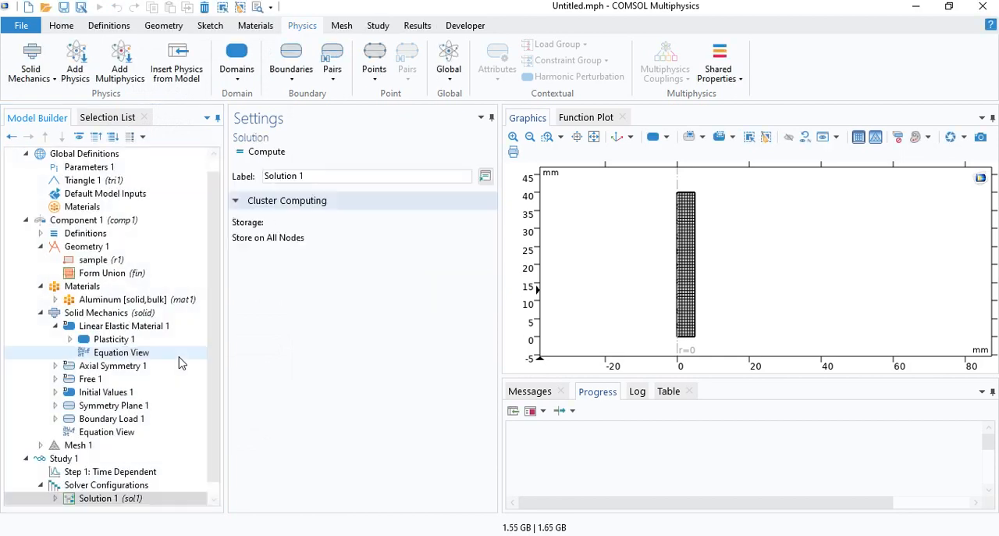
Set the output times of the Time Dependent study step to range(0,0.01,1) s.
{"action": "scroll", "coordinate": [180, 361], "scroll_direction": "down", "scroll_amount": 1}
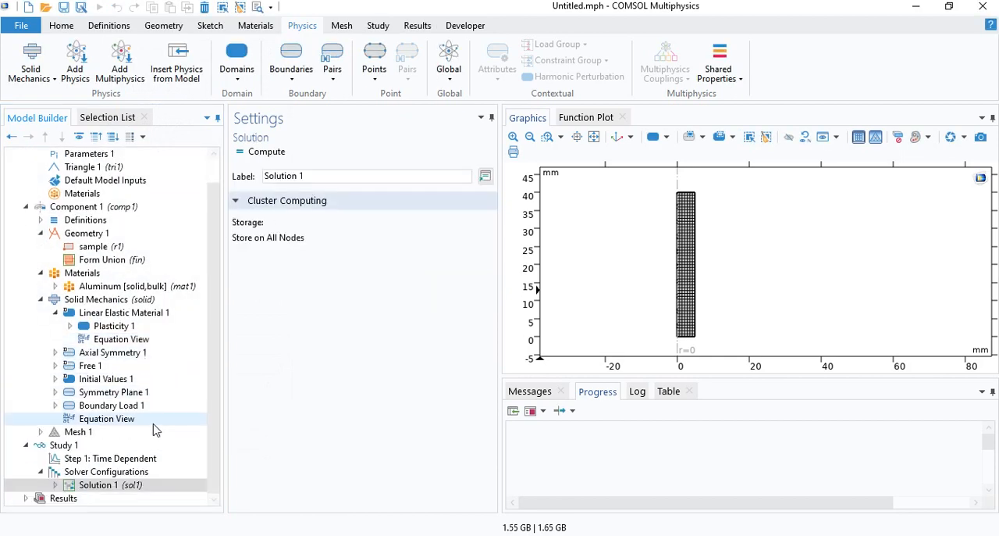
{"action": "left_click", "coordinate": [131, 459]}
{"action": "left_click", "coordinate": [340, 244]}
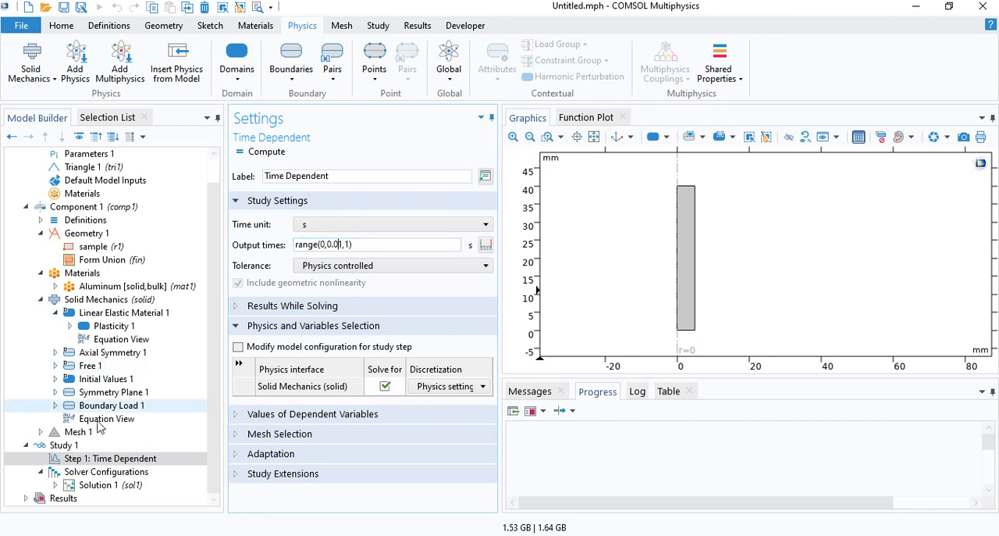
Set the time stepping method of Time-Dependent Solver 1 under Solution 1 to BDF.
{"action": "left_click", "coordinate": [55, 485]}
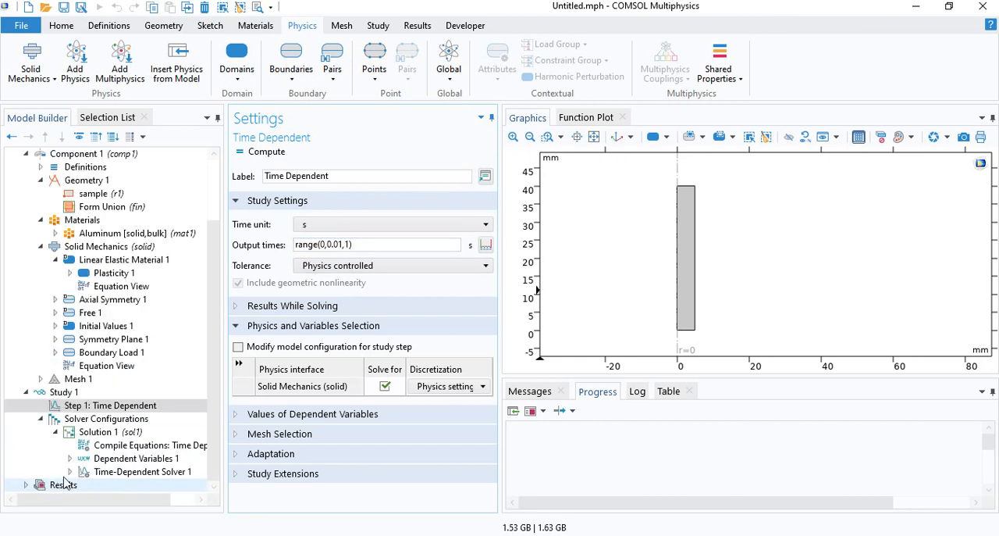
{"action": "left_click", "coordinate": [70, 471]}
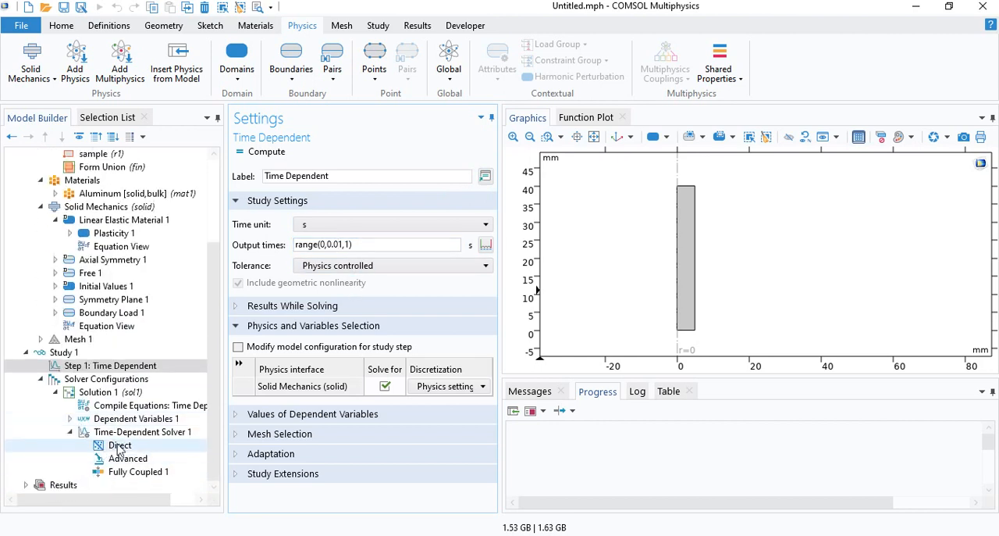
{"action": "left_click", "coordinate": [119, 446]}
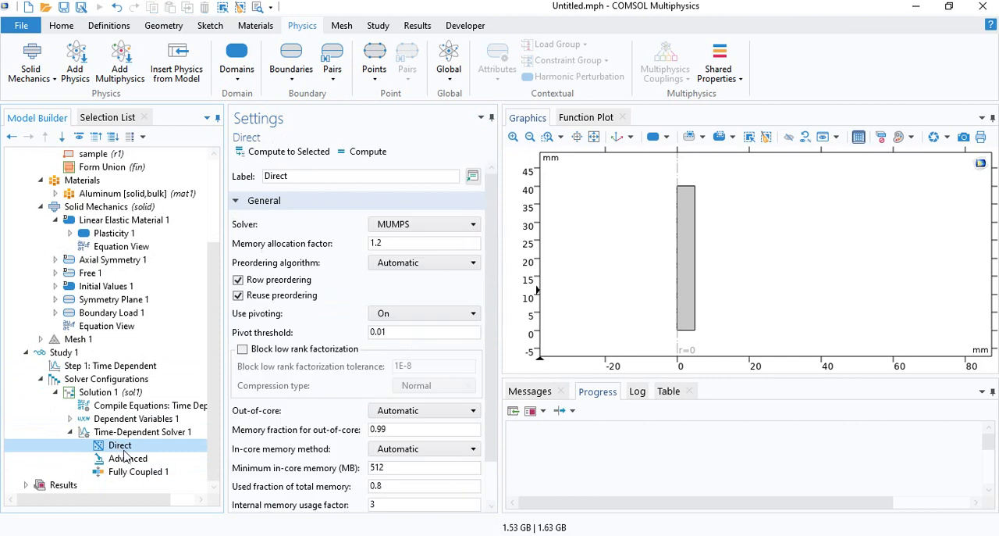
{"action": "left_click", "coordinate": [161, 434]}
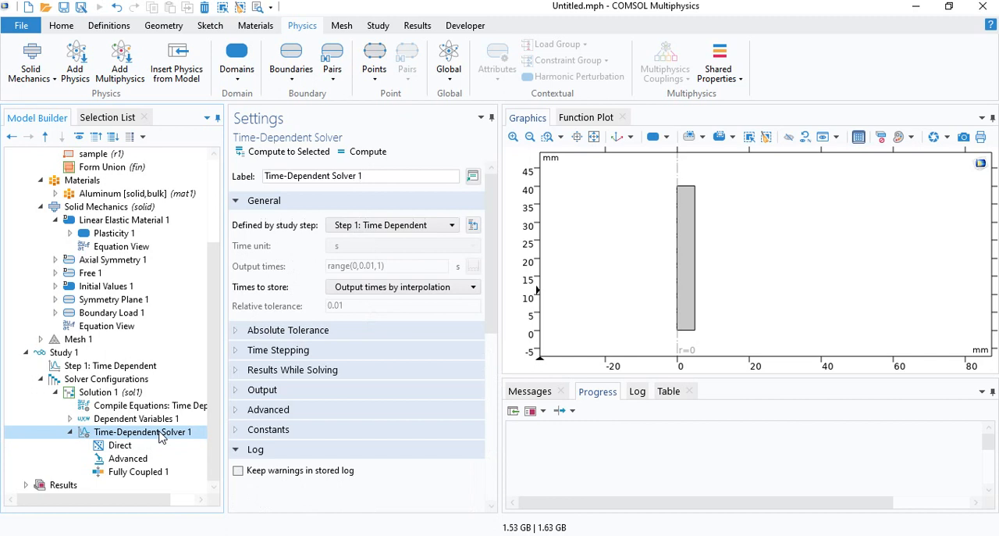
{"action": "left_click", "coordinate": [293, 352]}
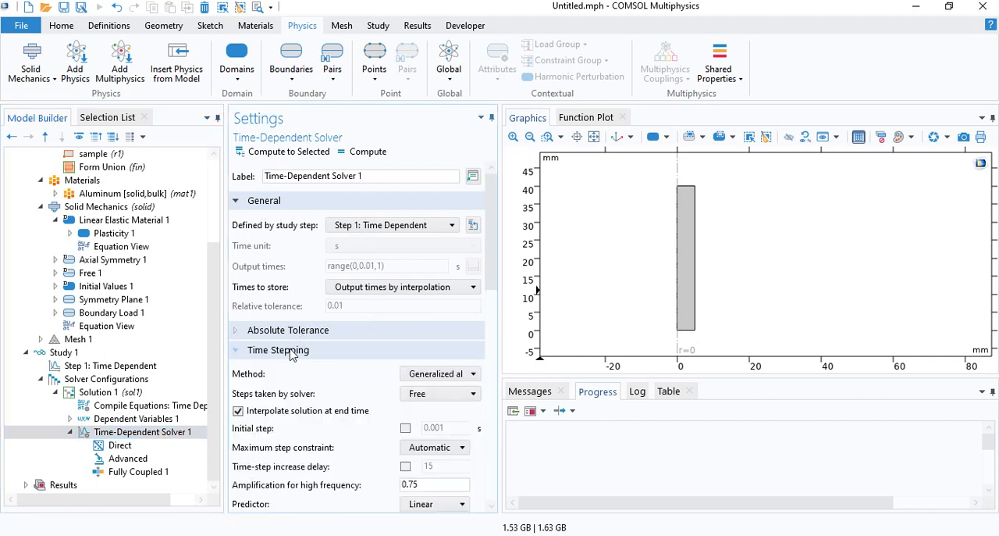
{"action": "left_click", "coordinate": [449, 385]}
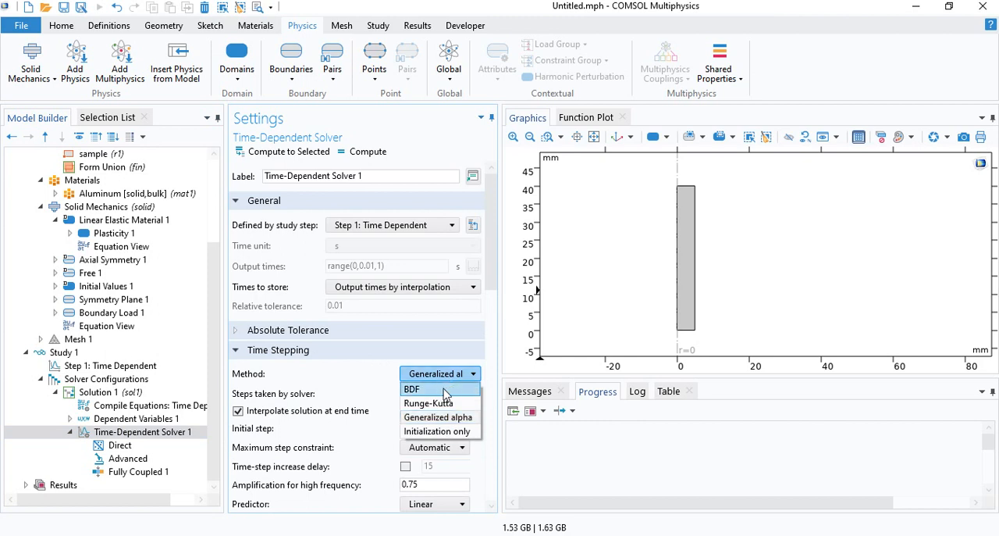
{"action": "left_click", "coordinate": [447, 390]}
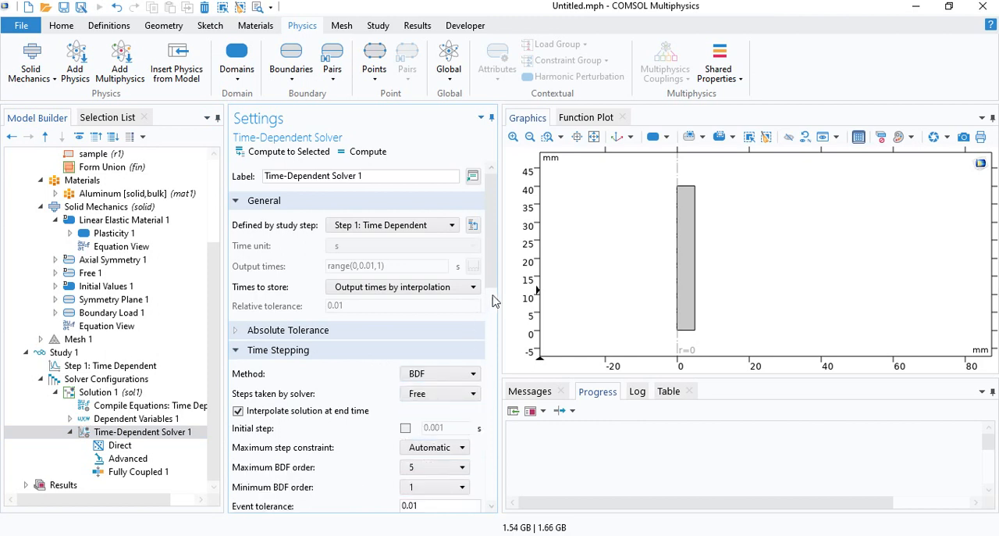
{"action": "left_click_drag", "start_coordinate": [495, 267], "coordinate": [502, 312]}
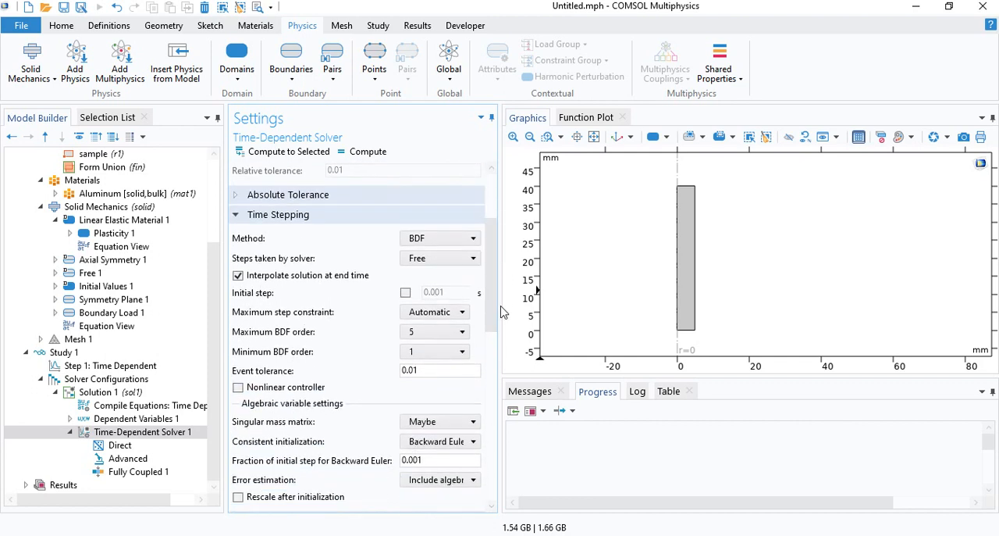
Set the nonlinear method of the Fully Coupled 1 solver node to Automatic (Newton).
{"action": "left_click", "coordinate": [119, 473]}
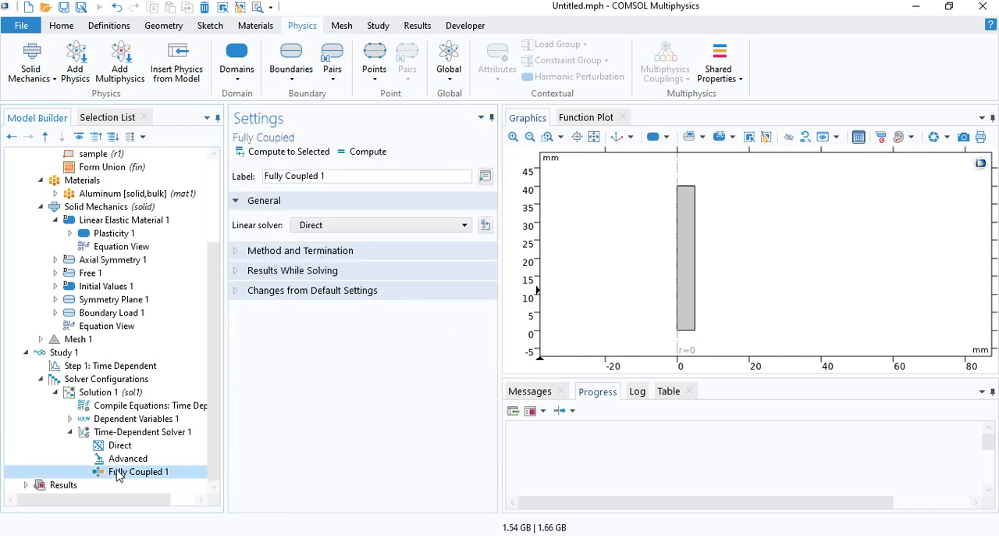
{"action": "left_click", "coordinate": [267, 254]}
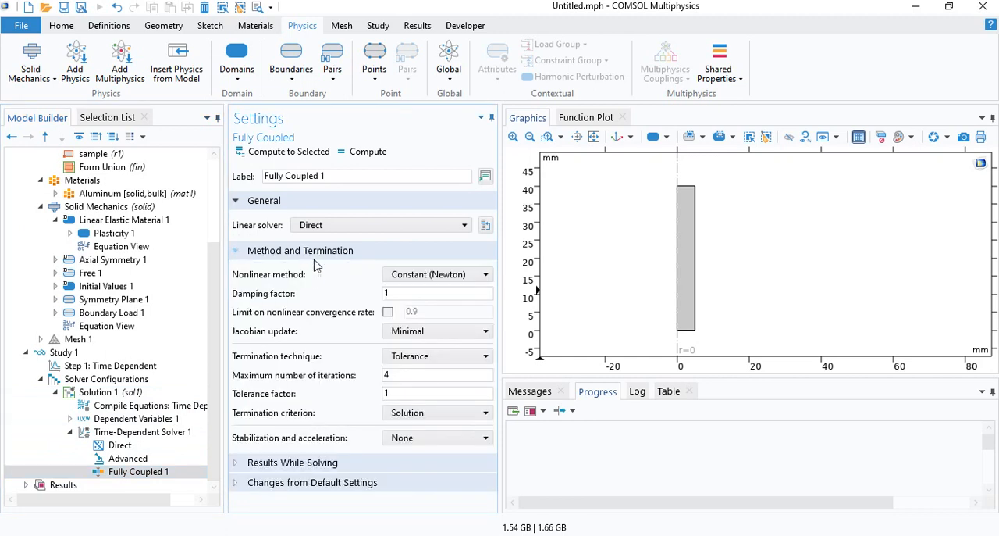
{"action": "left_click", "coordinate": [421, 277]}
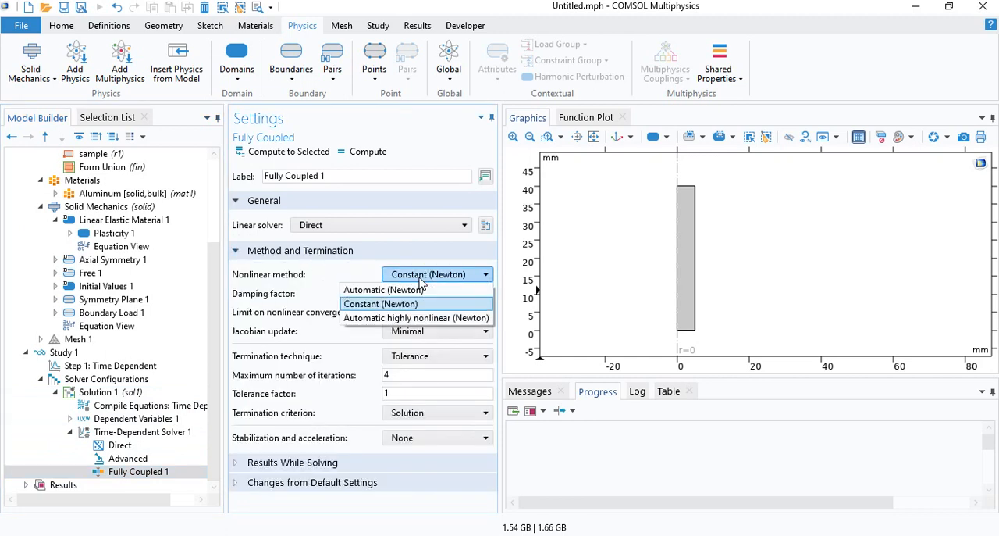
{"action": "left_click", "coordinate": [417, 292]}
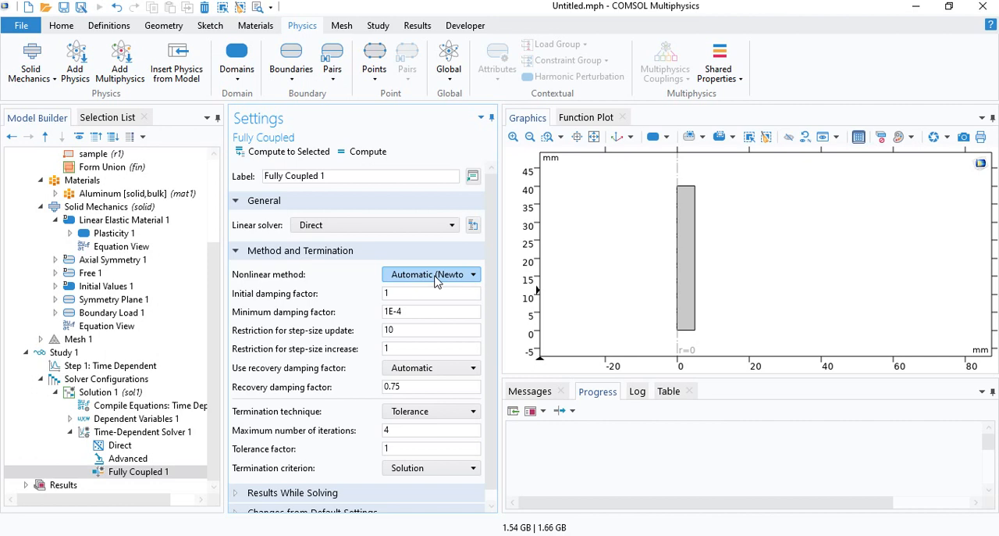
Compute Study 1 and bring up its convergence plot while it solves.
{"action": "left_click", "coordinate": [98, 354]}
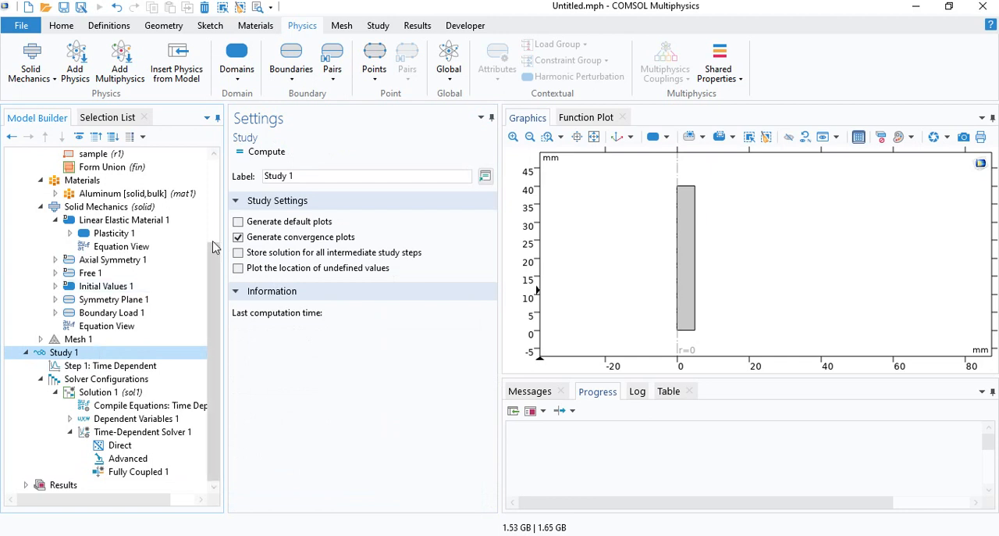
{"action": "left_click", "coordinate": [262, 152]}
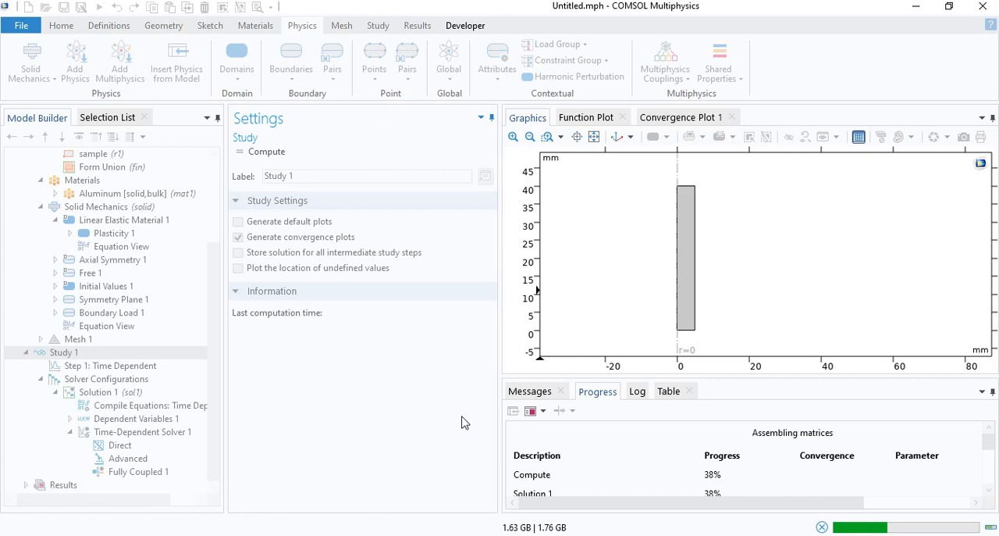
{"action": "left_click", "coordinate": [647, 120]}
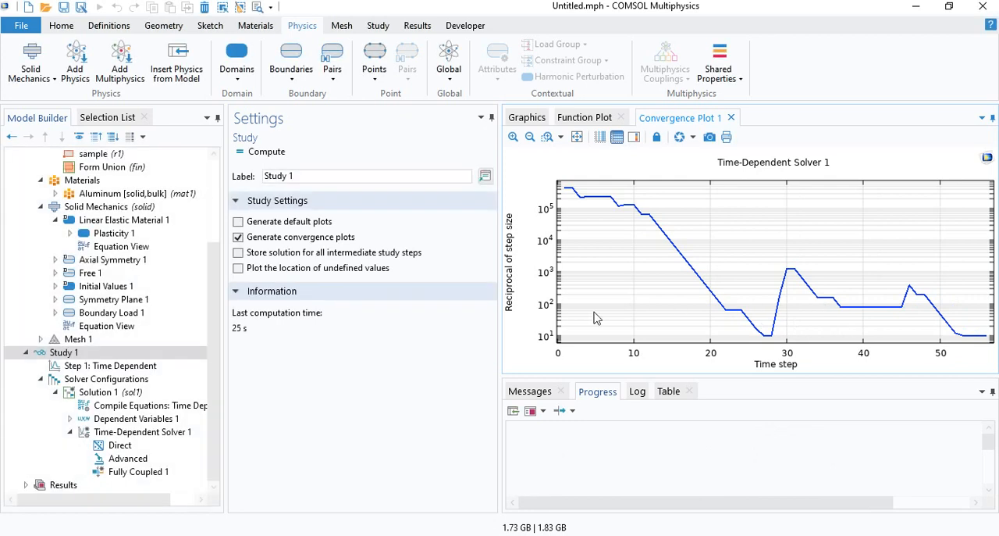
Add a 2D plot group with a surface plot of the expression solid.mises and plot it.
{"action": "right_click", "coordinate": [68, 485]}
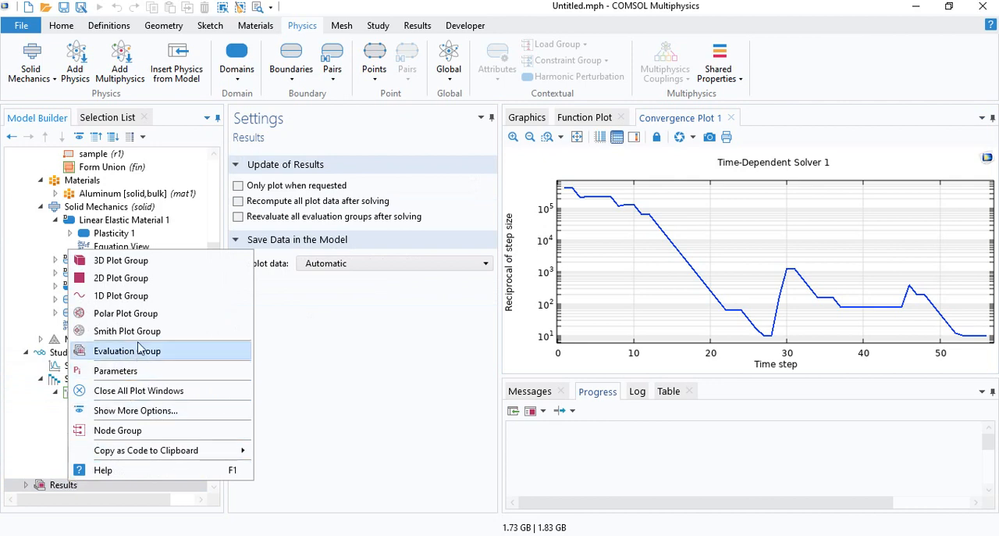
{"action": "left_click", "coordinate": [125, 277]}
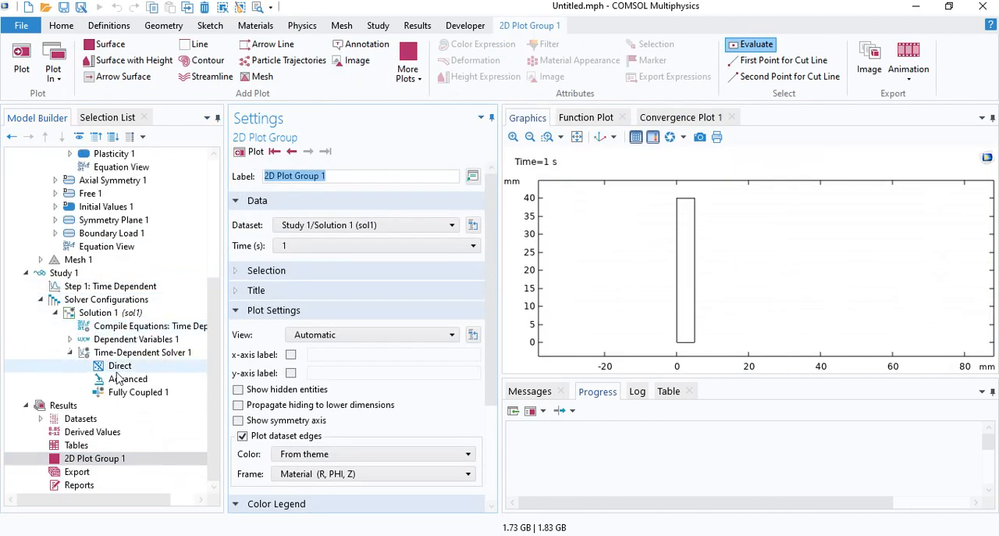
{"action": "right_click", "coordinate": [103, 458]}
{"action": "left_click", "coordinate": [145, 61]}
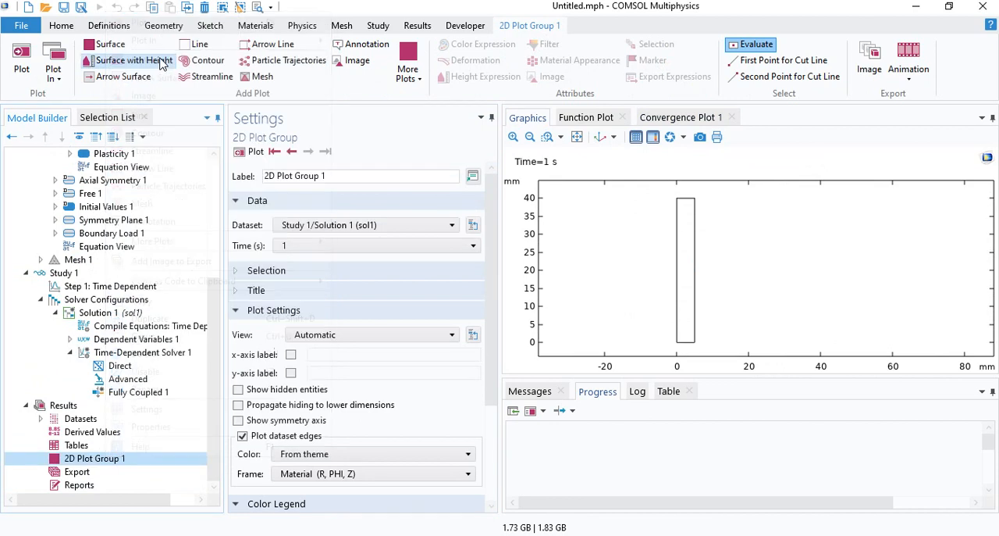
{"action": "left_click", "coordinate": [287, 290]}
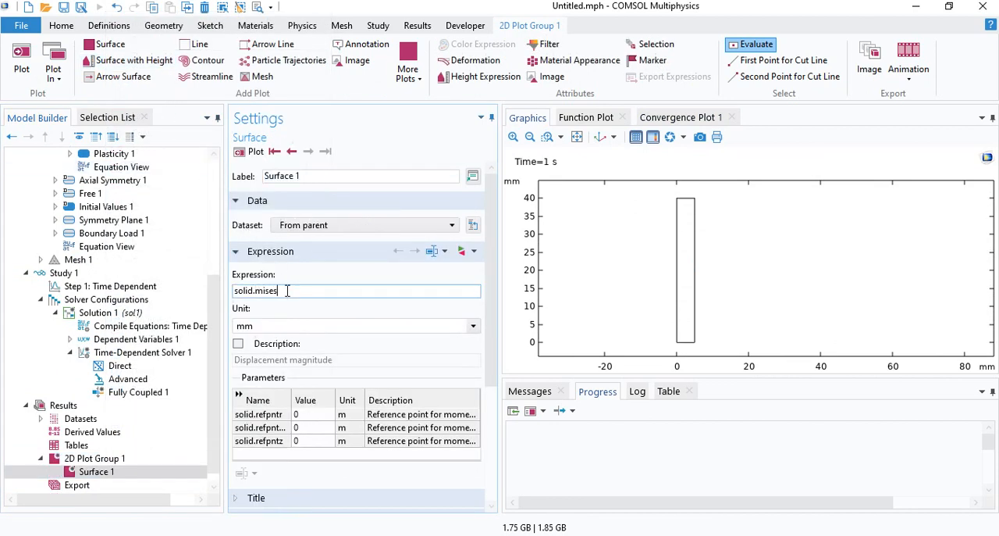
{"action": "left_click", "coordinate": [252, 153]}
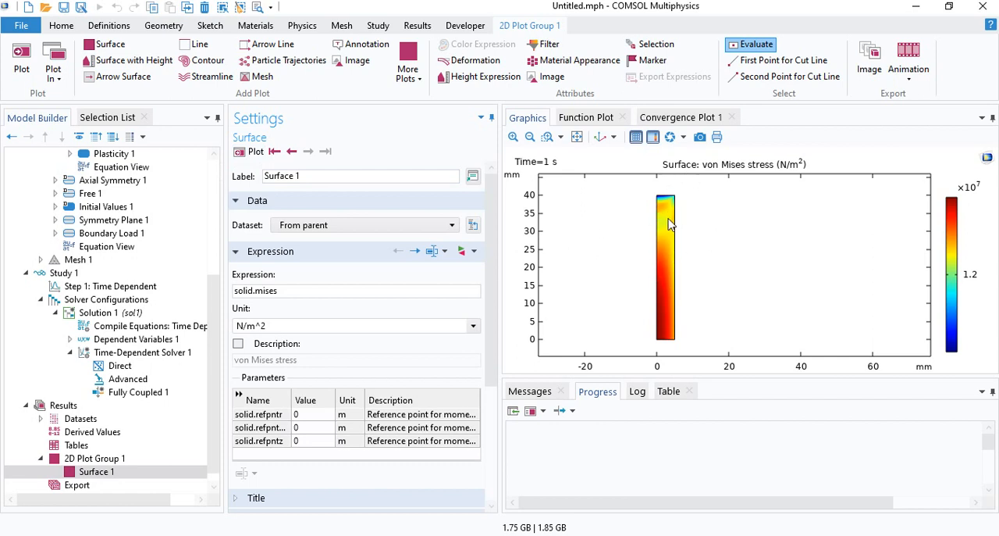
Add a 1D plot group containing a point graph evaluated at the rod's lower corner on the symmetry axis.
{"action": "right_click", "coordinate": [66, 407]}
{"action": "left_click", "coordinate": [117, 201]}
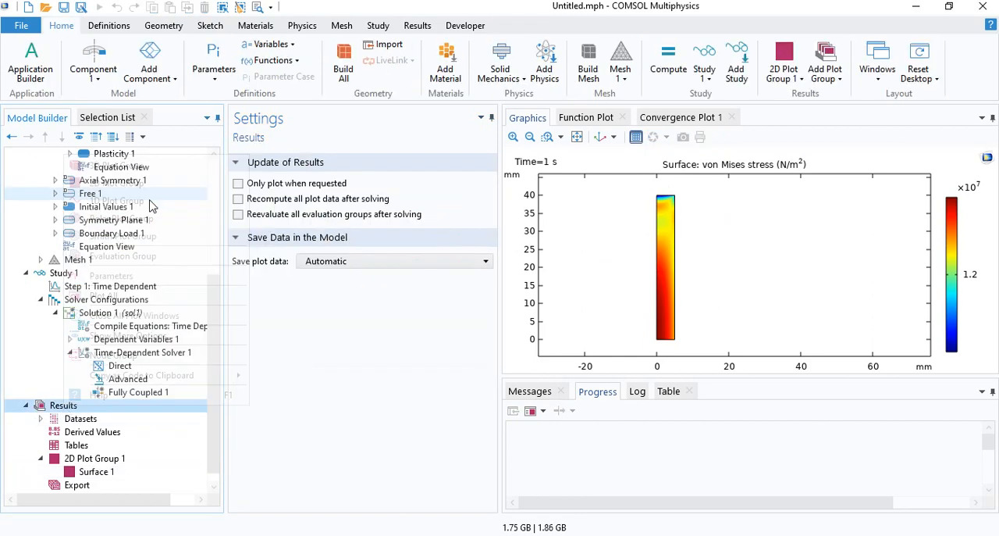
{"action": "scroll", "coordinate": [209, 314], "scroll_direction": "down", "scroll_amount": 2}
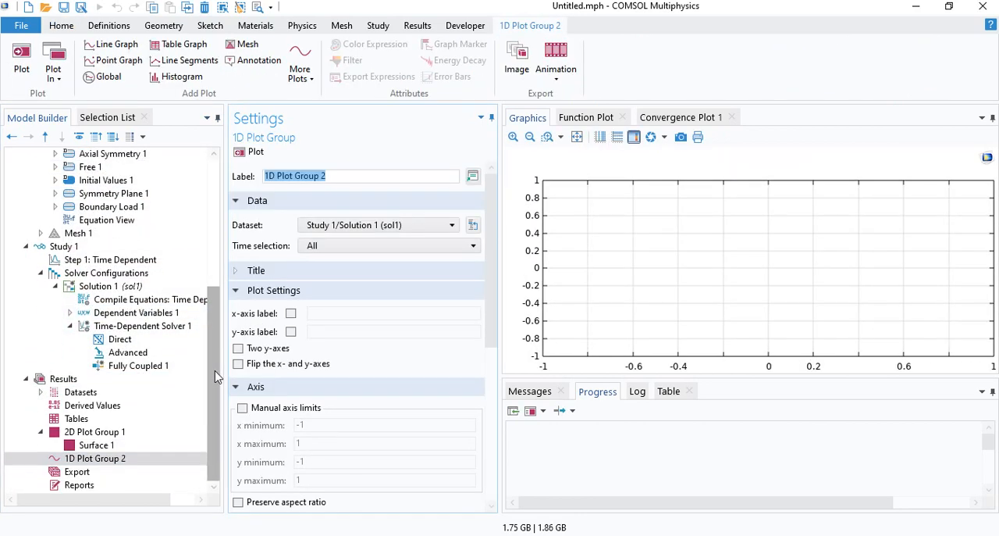
{"action": "right_click", "coordinate": [119, 463]}
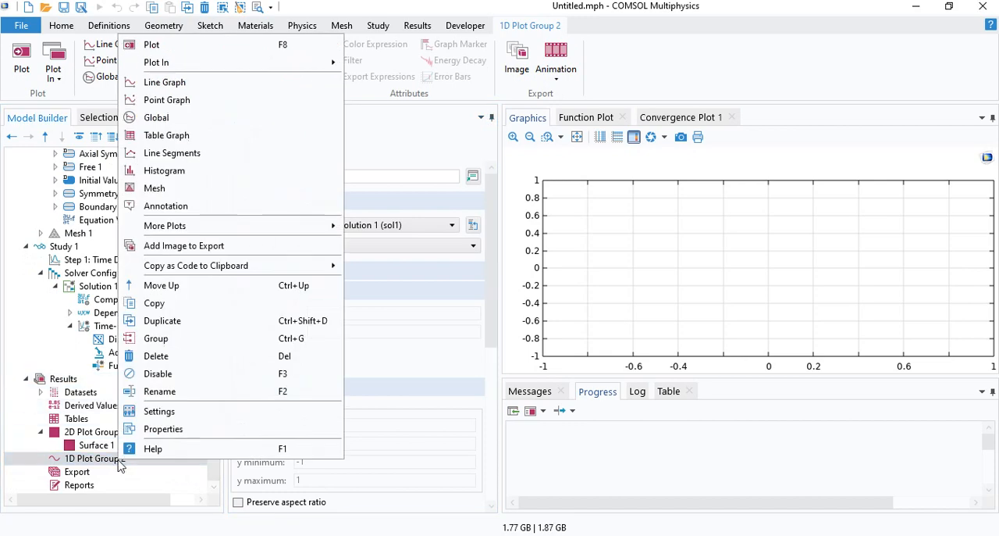
{"action": "left_click", "coordinate": [176, 102]}
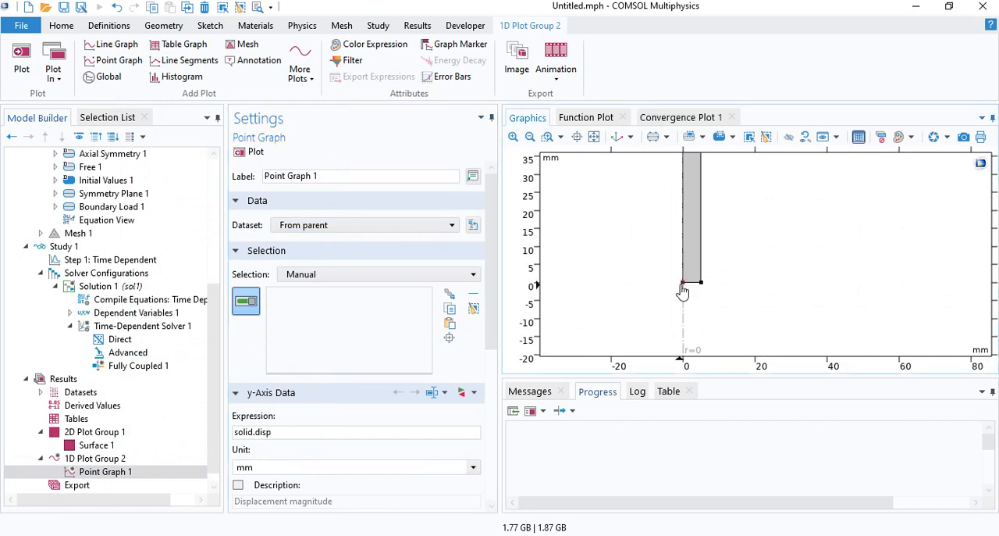
{"action": "left_click", "coordinate": [682, 283]}
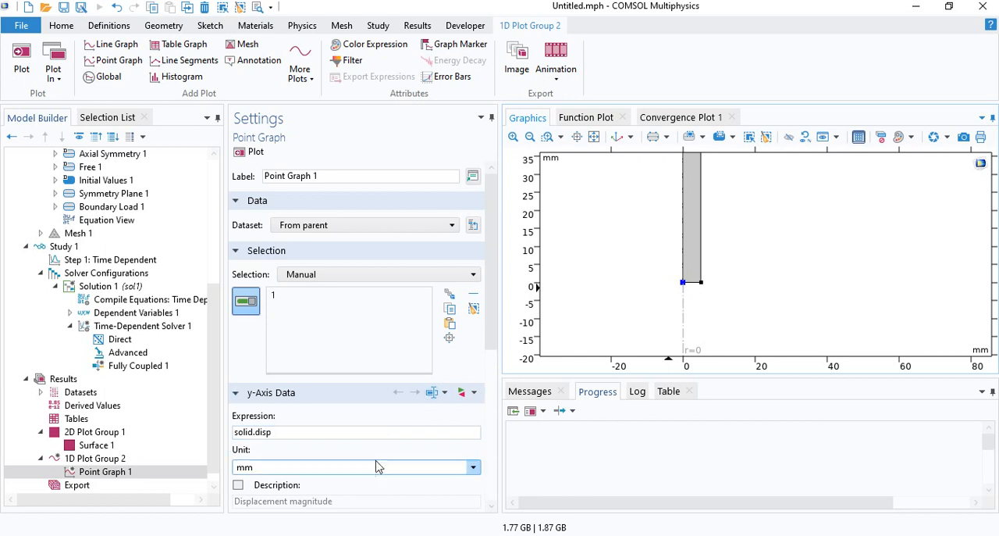
Set the point graph's y-axis expression to solid.sz and its x-axis parameter to the expression solid.eZZ.
{"action": "left_click", "coordinate": [300, 432]}
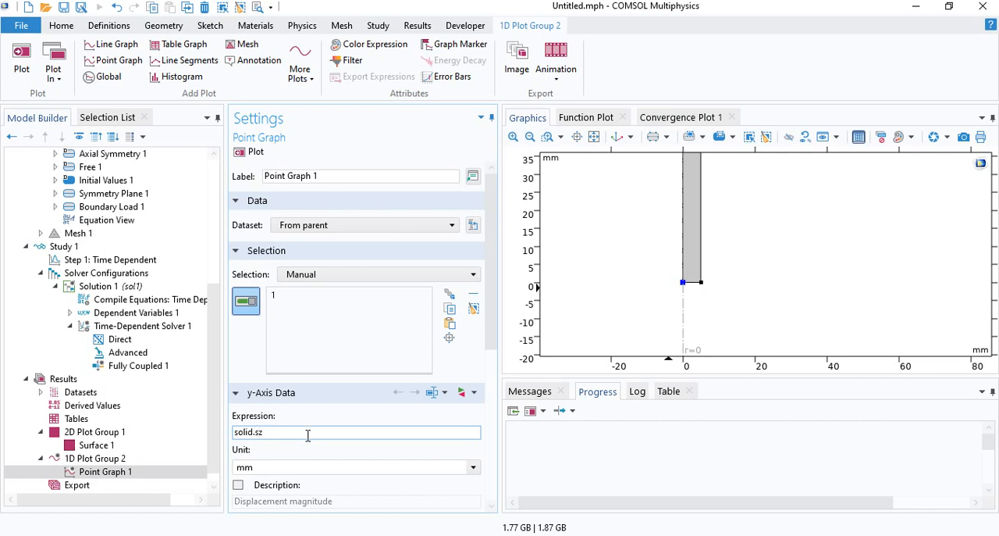
{"action": "left_click_drag", "start_coordinate": [493, 292], "coordinate": [481, 445]}
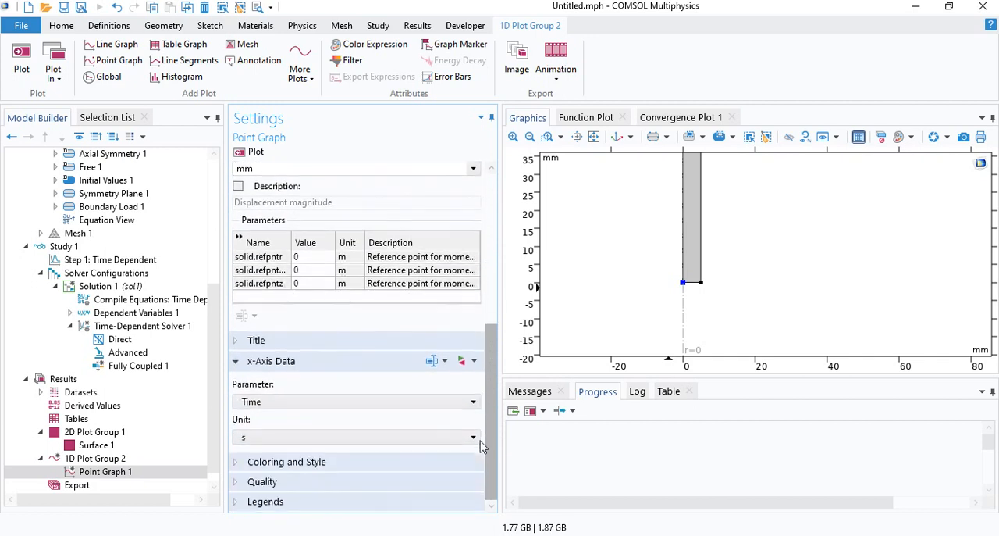
{"action": "left_click", "coordinate": [261, 403]}
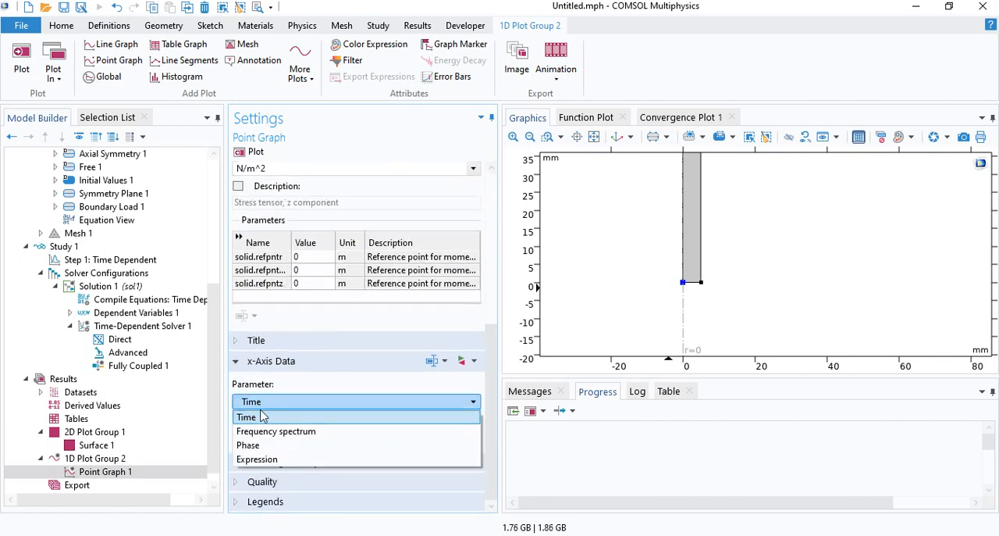
{"action": "left_click", "coordinate": [262, 460]}
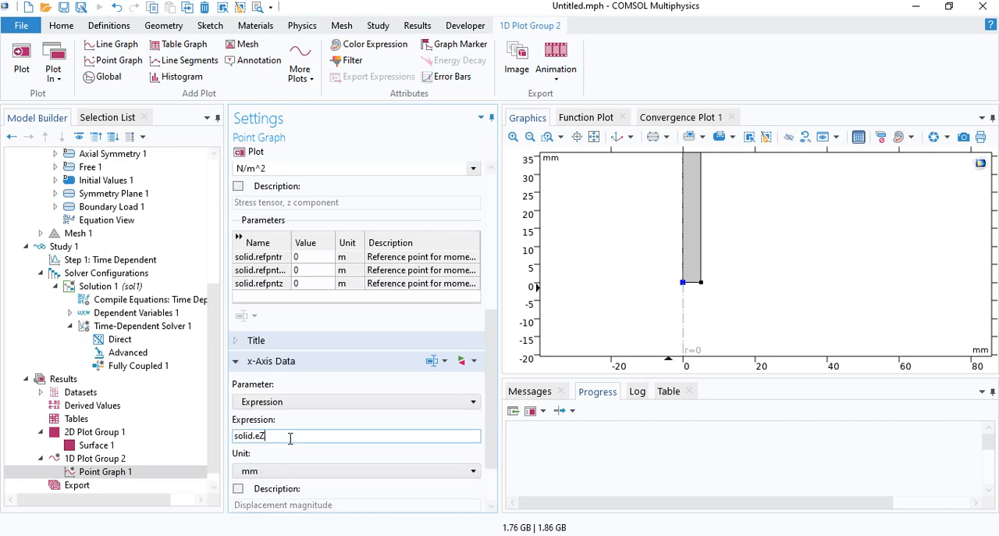
{"action": "double_click", "coordinate": [270, 435]}
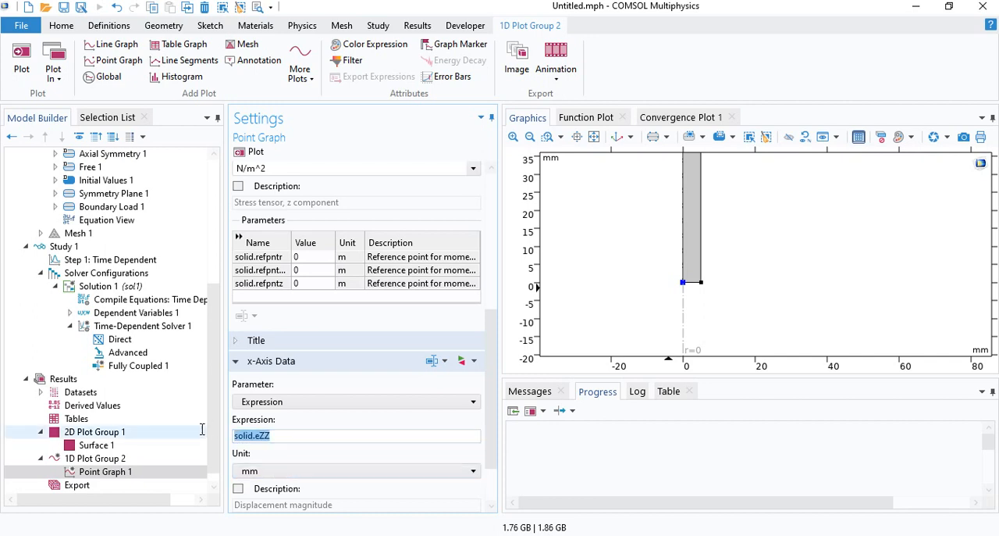
Search the available x-axis expressions for strain and look through the strain quantities.
{"action": "left_click", "coordinate": [469, 364]}
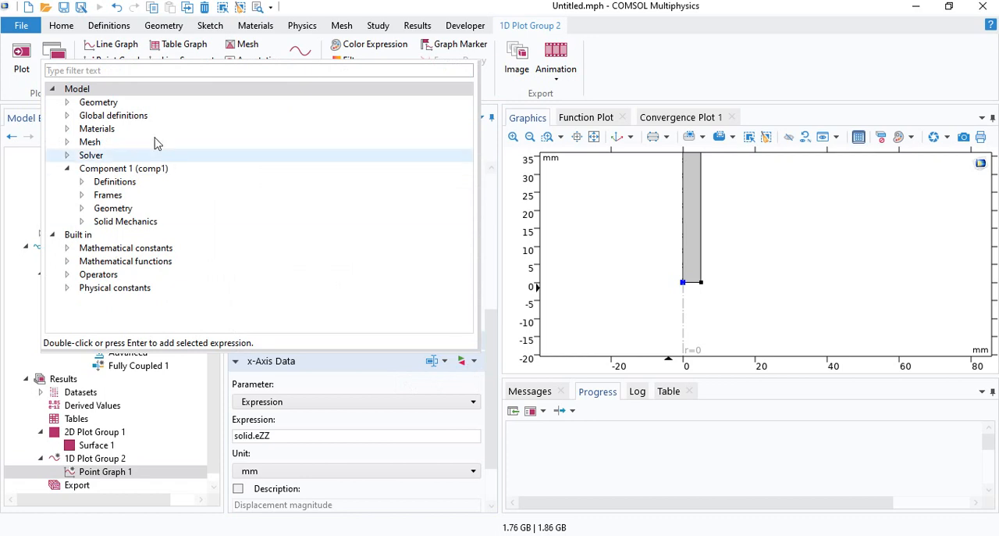
{"action": "type", "text": "strain"}
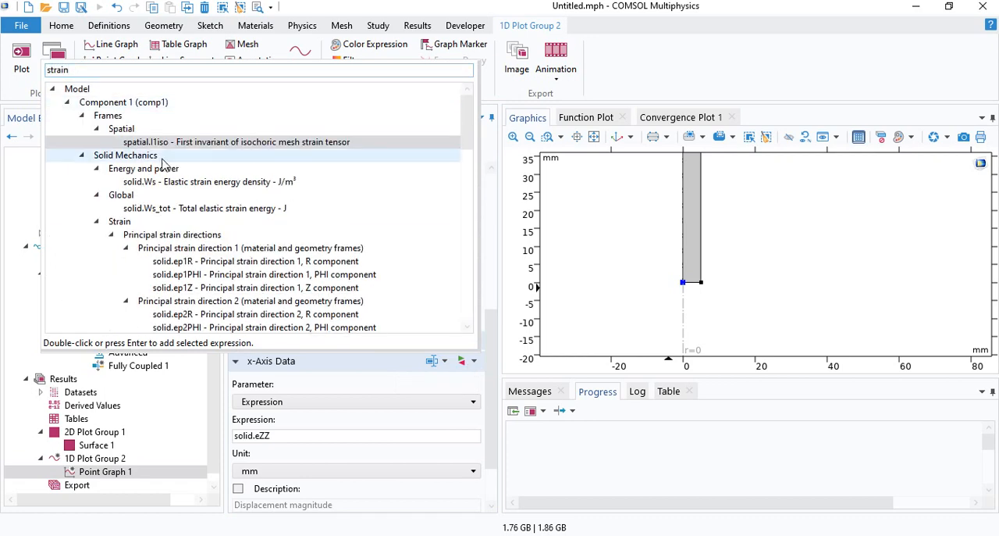
{"action": "scroll", "coordinate": [184, 187], "scroll_direction": "down", "scroll_amount": 2}
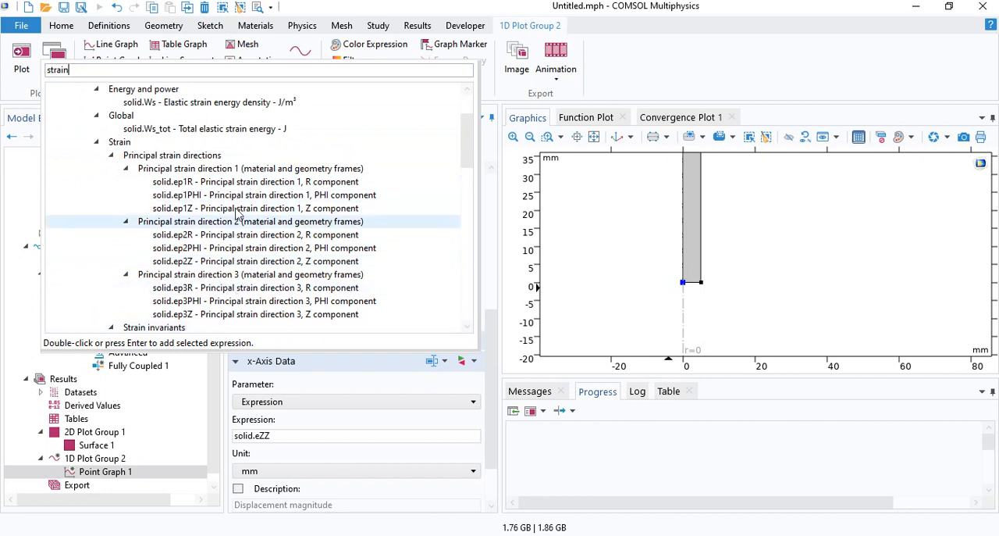
{"action": "left_click", "coordinate": [504, 3]}
Plot the stress-strain point graph, examine its initial elastic region up close, and return to the full curve.
{"action": "left_click", "coordinate": [306, 435]}
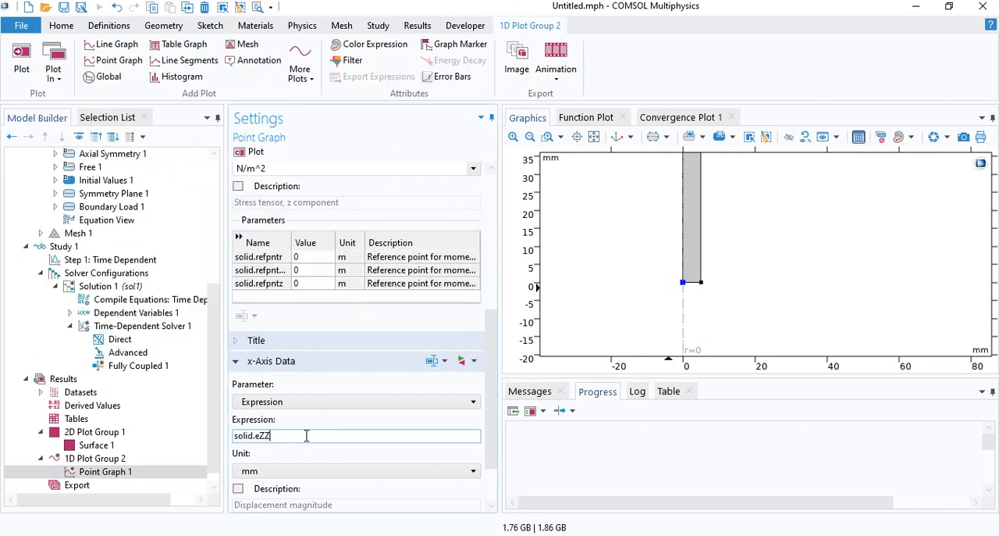
{"action": "left_click", "coordinate": [252, 153]}
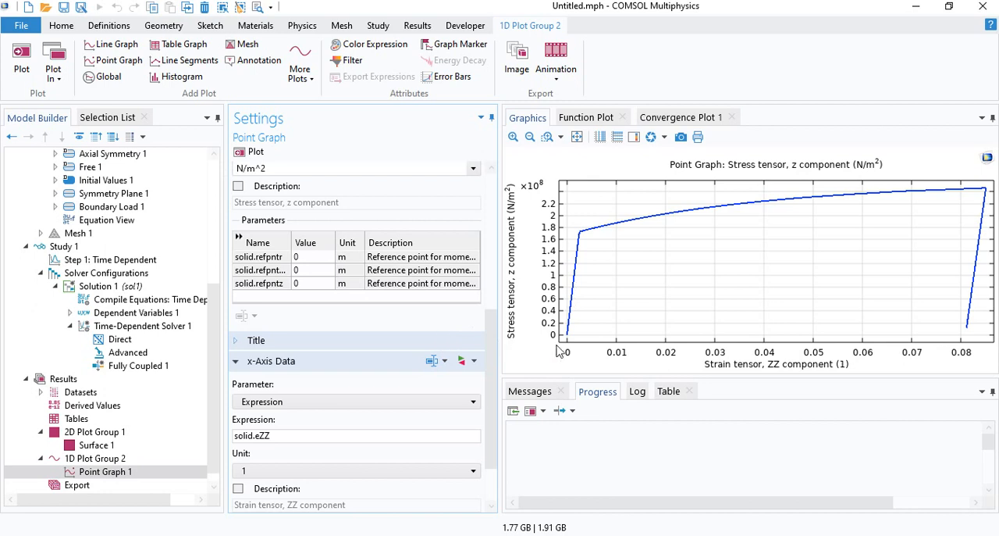
{"action": "left_click", "coordinate": [556, 139]}
{"action": "left_click_drag", "start_coordinate": [603, 217], "coordinate": [556, 328]}
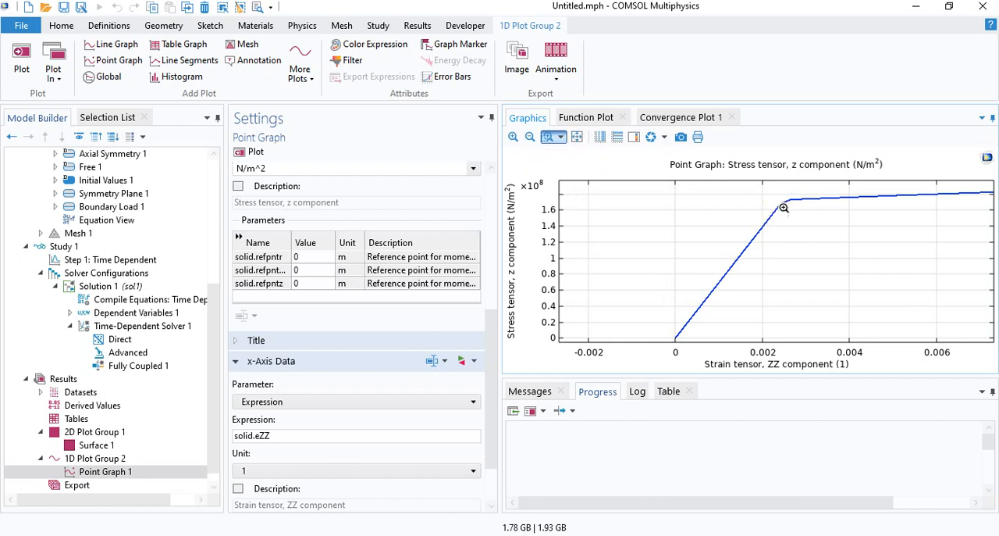
{"action": "left_click", "coordinate": [576, 138]}
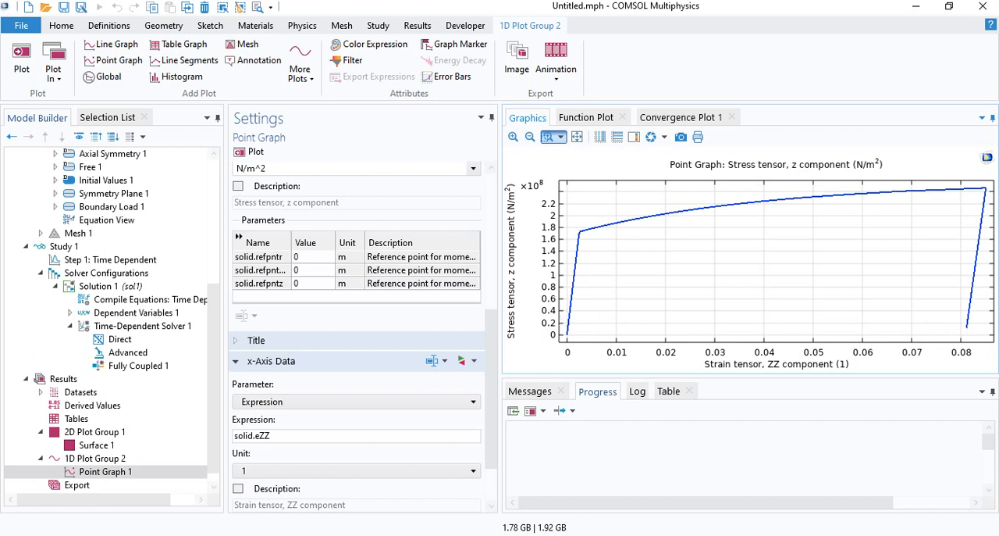
Add a deformation with components u and w to the von Mises surface plot, set its scale factor to 1, and replot.
{"action": "left_click", "coordinate": [108, 446]}
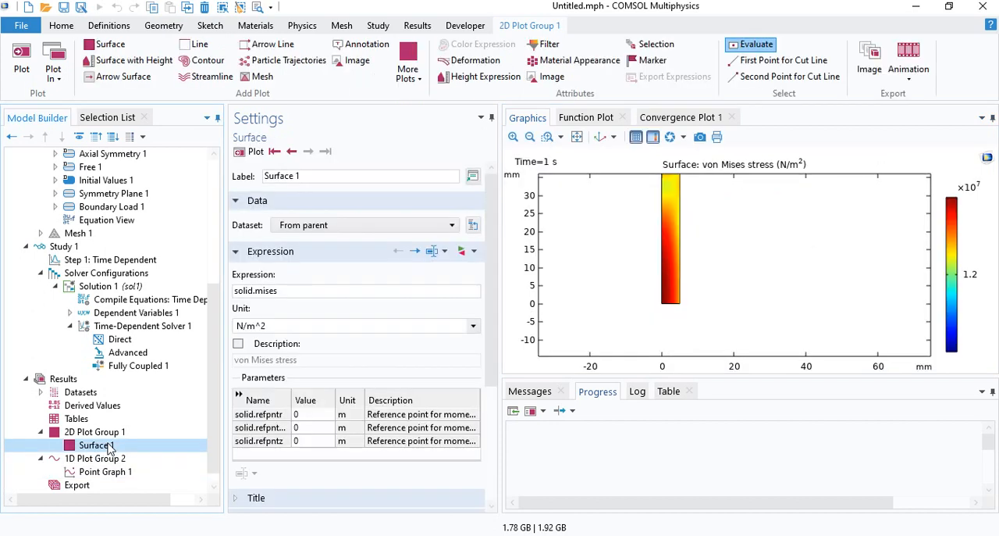
{"action": "left_click", "coordinate": [577, 136]}
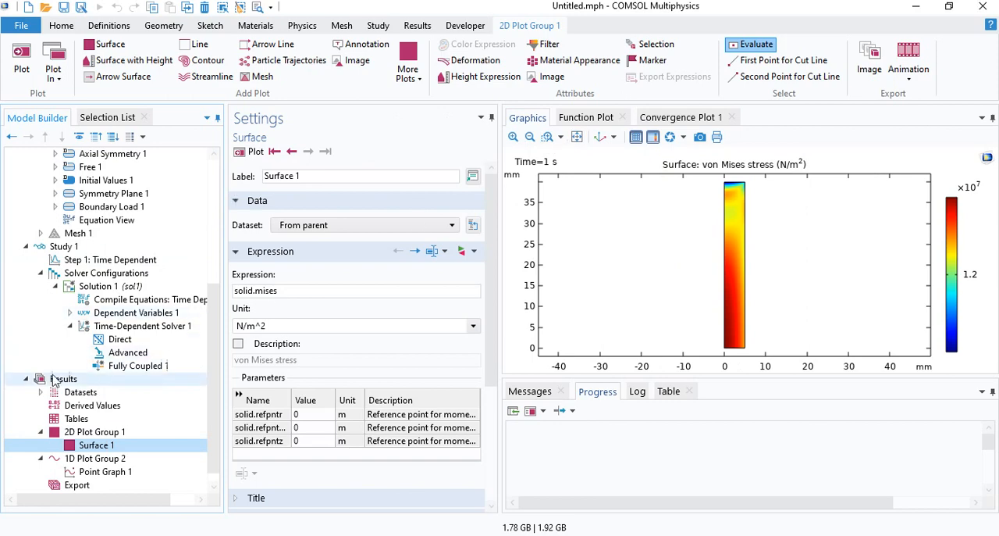
{"action": "right_click", "coordinate": [95, 446]}
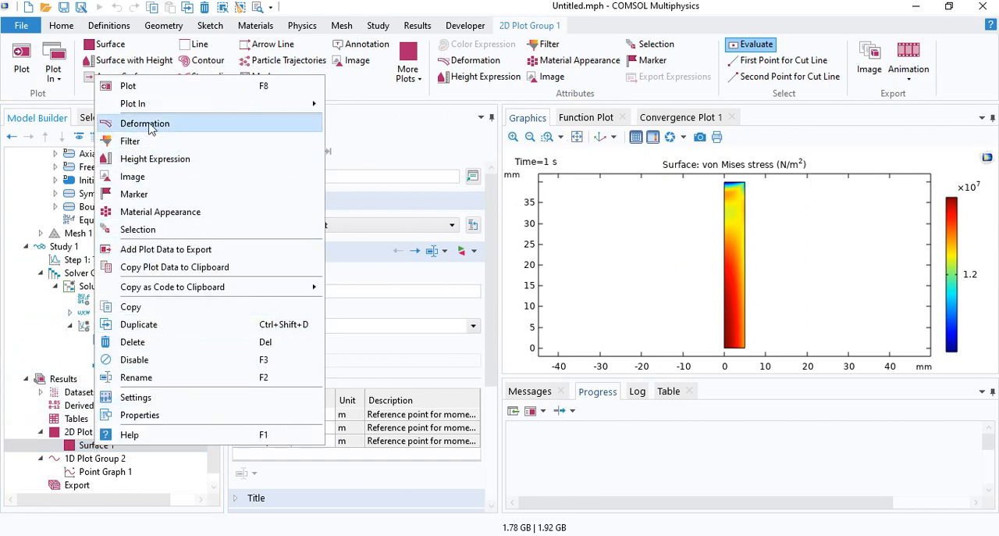
{"action": "left_click", "coordinate": [145, 124]}
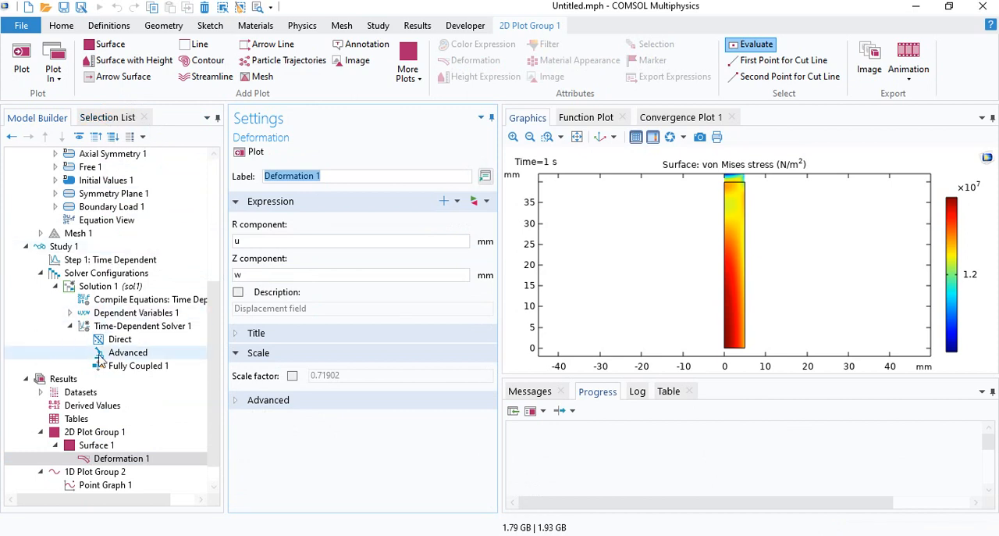
{"action": "left_click", "coordinate": [292, 376]}
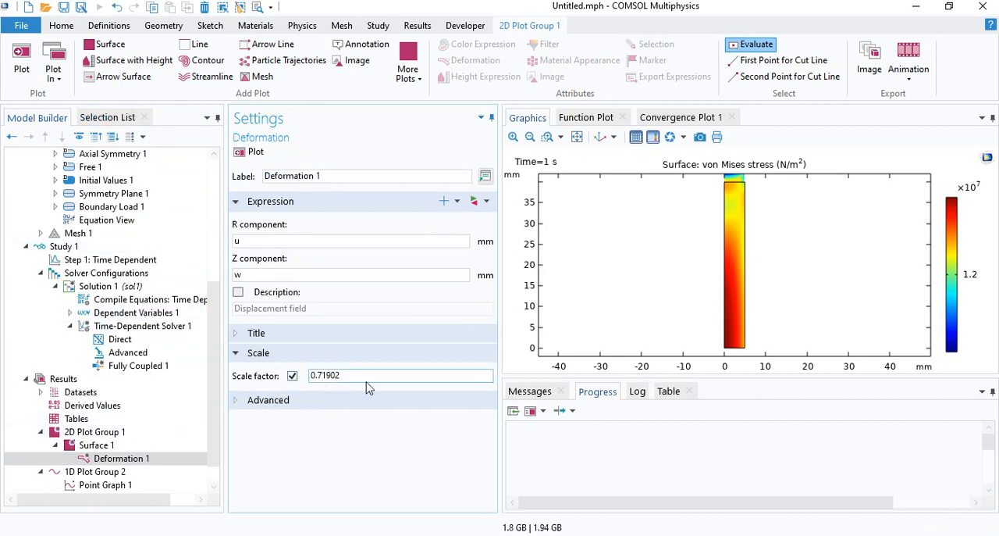
{"action": "double_click", "coordinate": [328, 378]}
{"action": "type", "text": "1"}
{"action": "left_click", "coordinate": [252, 151]}
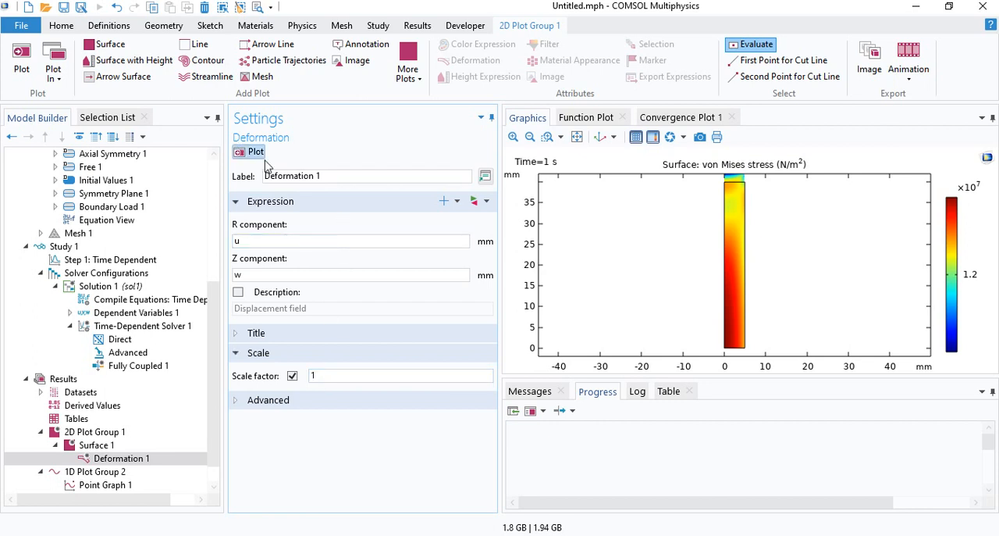
{"action": "left_click", "coordinate": [252, 153]}
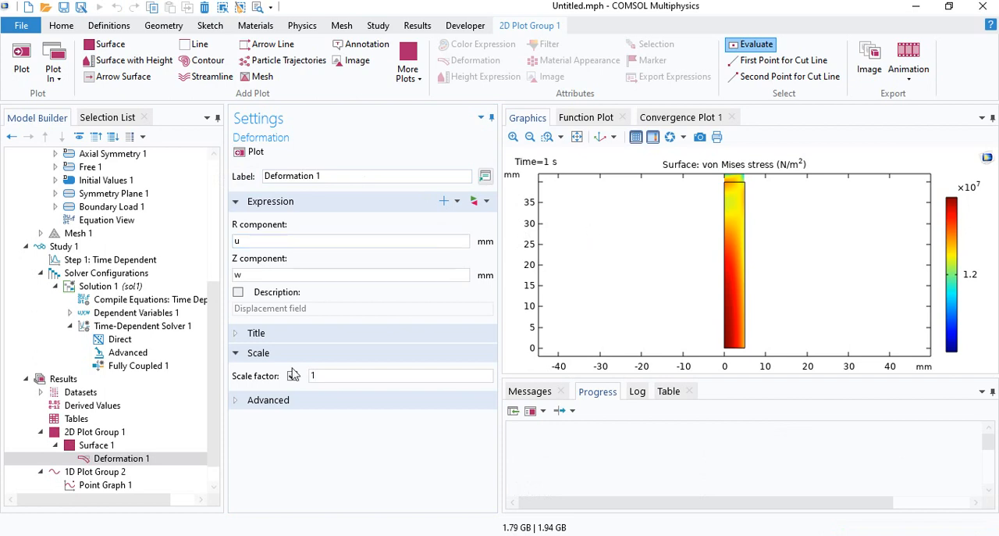
Plot the von Mises stress and deformation at time 0 s and examine the rod's upper end up close.
{"action": "left_click", "coordinate": [125, 431]}
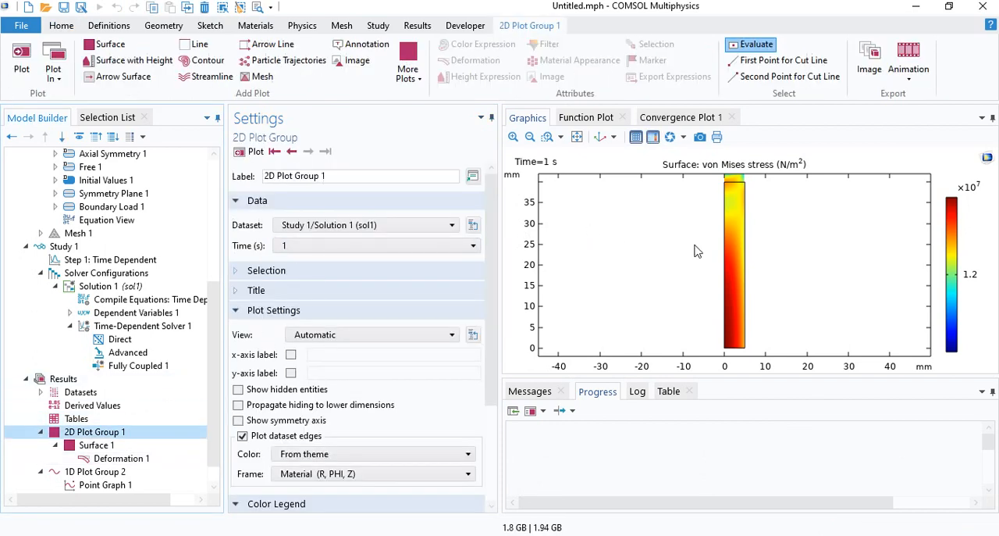
{"action": "left_click_drag", "start_coordinate": [694, 250], "coordinate": [669, 274]}
{"action": "left_click", "coordinate": [313, 246]}
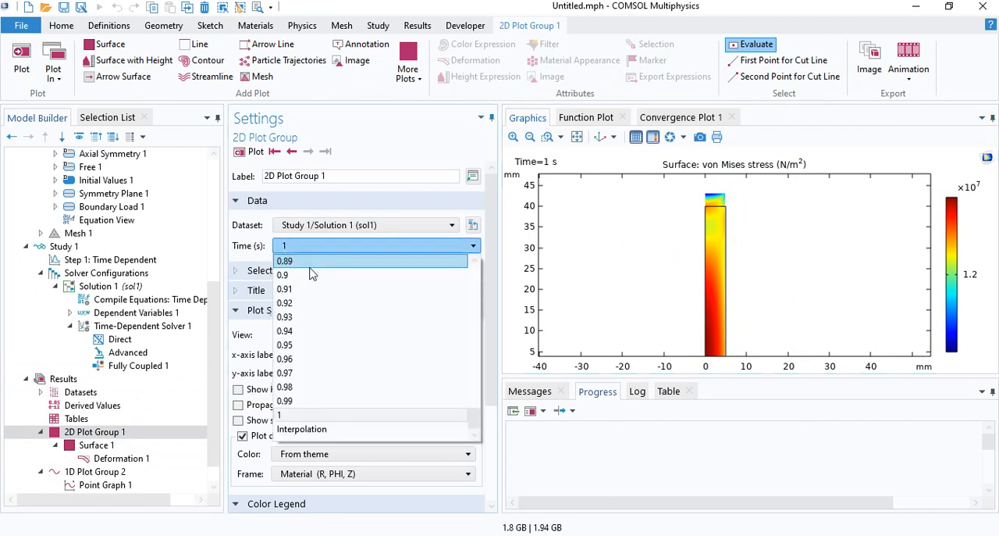
{"action": "left_click", "coordinate": [310, 265]}
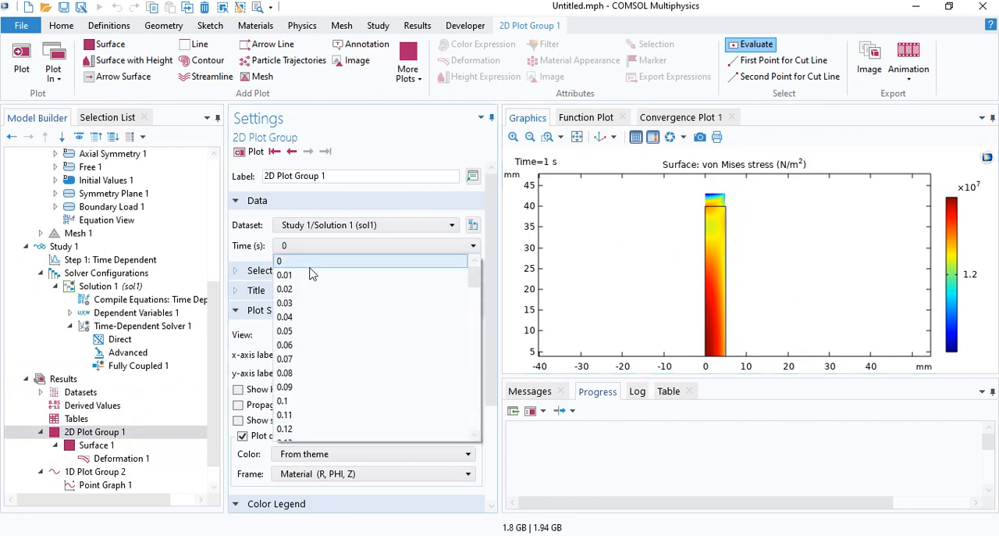
{"action": "left_click", "coordinate": [250, 154]}
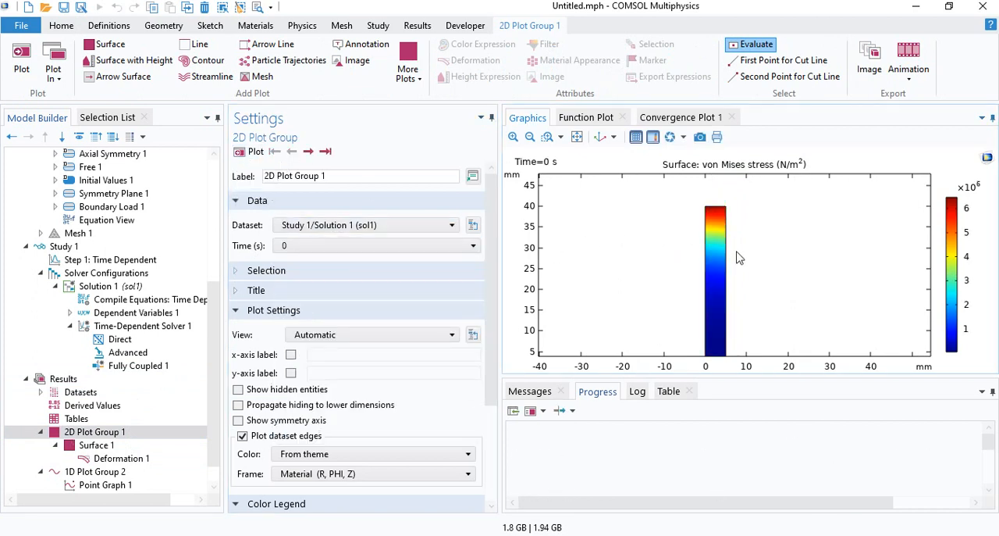
{"action": "right_click_drag", "start_coordinate": [735, 248], "coordinate": [694, 226]}
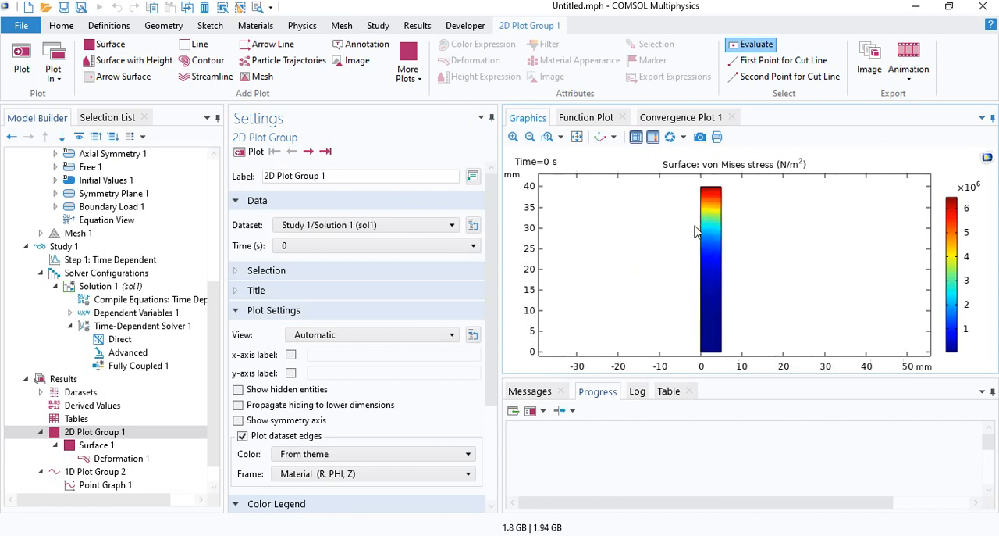
{"action": "scroll", "coordinate": [702, 227], "scroll_direction": "up", "scroll_amount": 4}
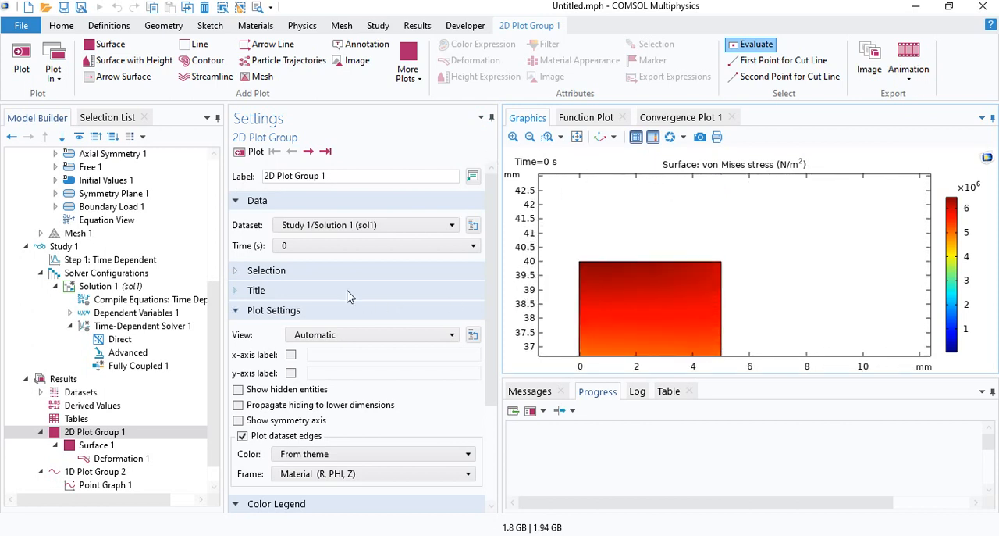
Plot the von Mises stress at time 0.5 s and examine the elongation at the rod's upper end.
{"action": "left_click", "coordinate": [312, 245]}
{"action": "scroll", "coordinate": [325, 310], "scroll_direction": "down", "scroll_amount": 20}
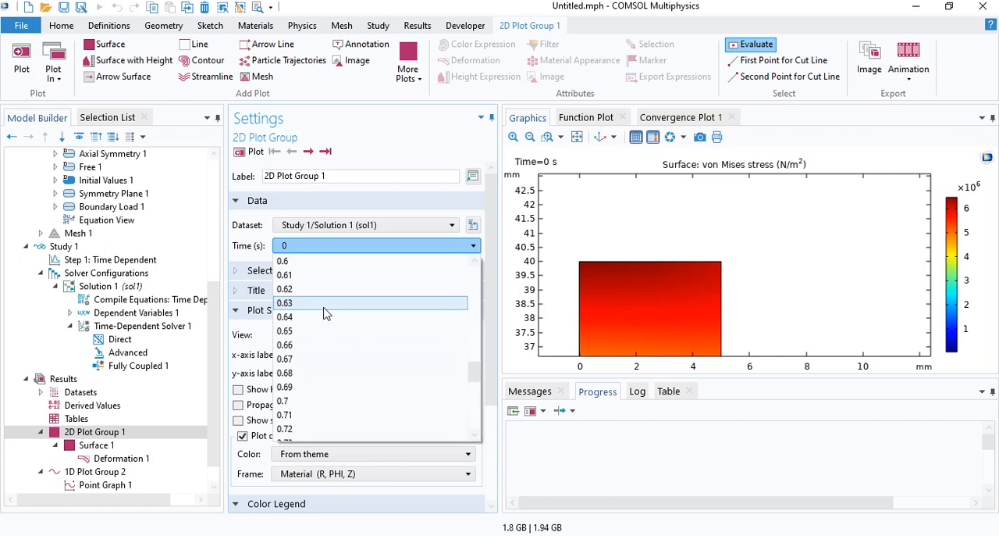
{"action": "scroll", "coordinate": [321, 324], "scroll_direction": "up", "scroll_amount": 4}
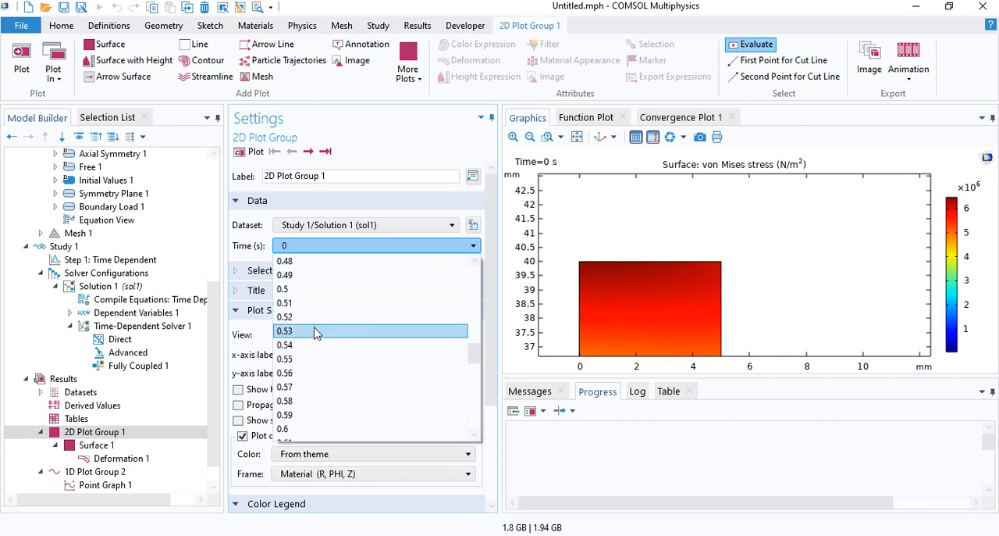
{"action": "left_click", "coordinate": [316, 289]}
{"action": "left_click", "coordinate": [251, 152]}
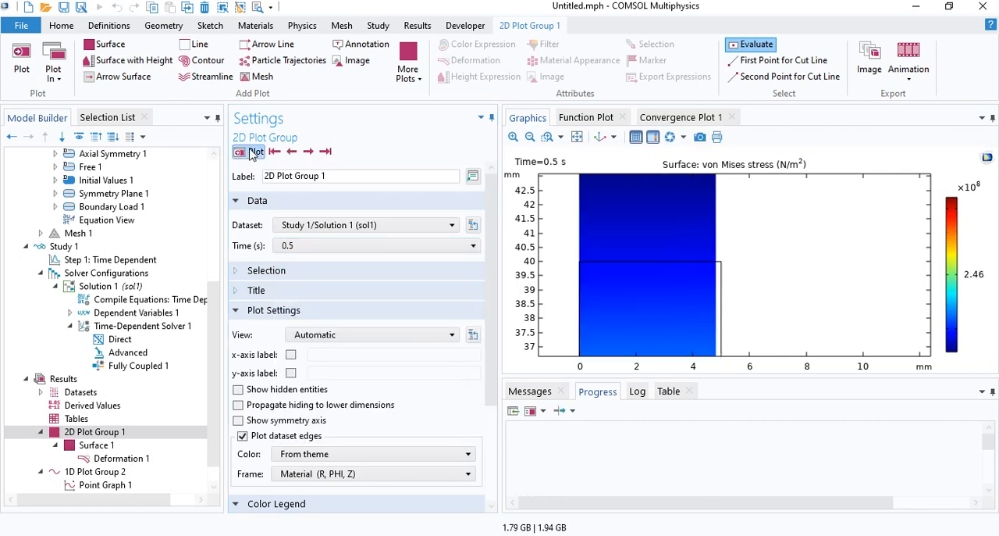
{"action": "scroll", "coordinate": [718, 277], "scroll_direction": "down", "scroll_amount": 3}
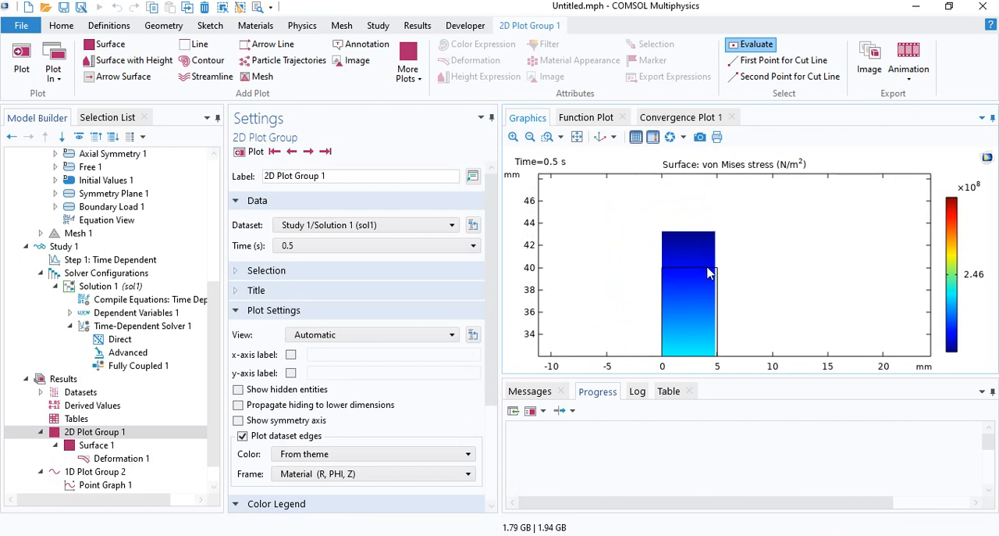
{"action": "scroll", "coordinate": [718, 254], "scroll_direction": "up", "scroll_amount": 2}
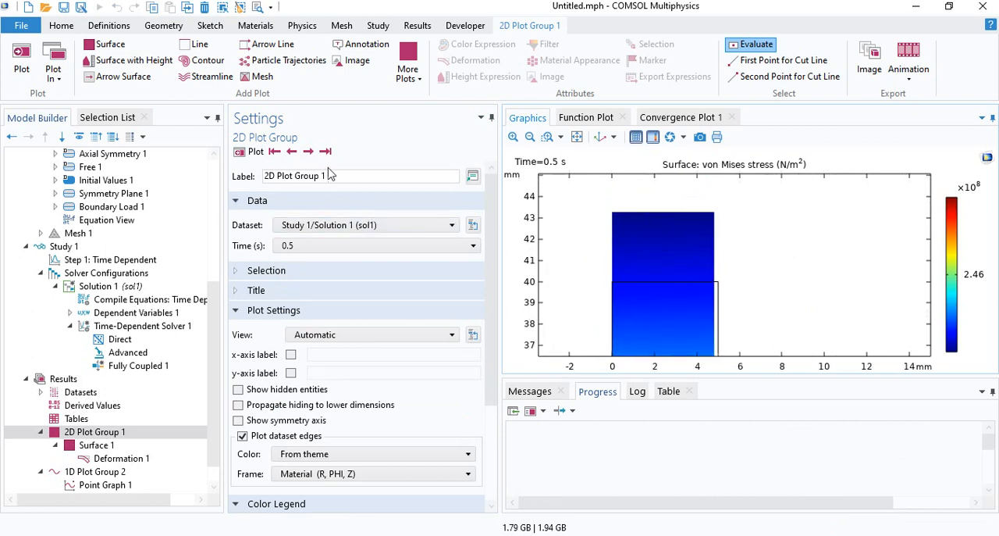
Advance the von Mises stress plot through the successive solution times up to 0.56 s.
{"action": "left_click", "coordinate": [309, 152]}
{"action": "left_click", "coordinate": [308, 152]}
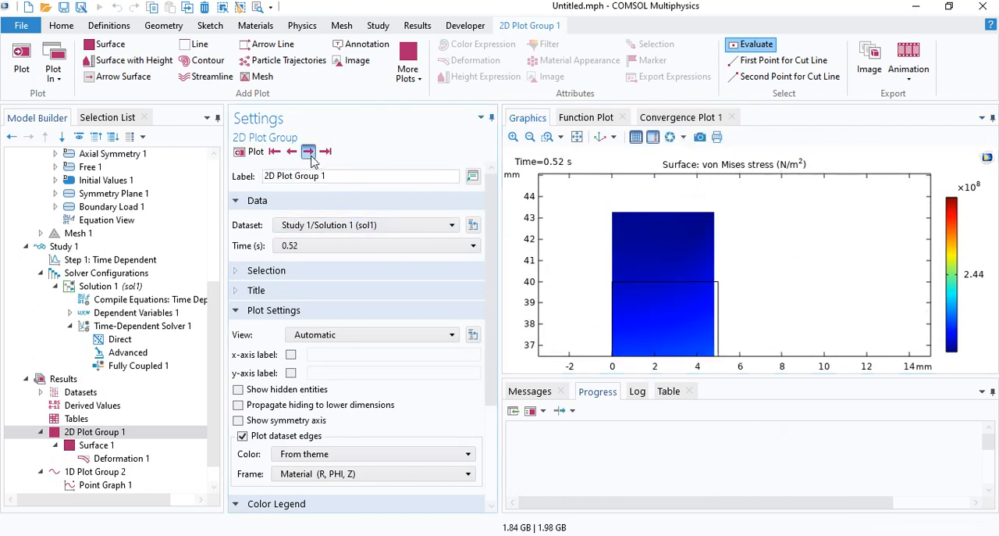
{"action": "left_click", "coordinate": [308, 152]}
{"action": "left_click", "coordinate": [308, 151]}
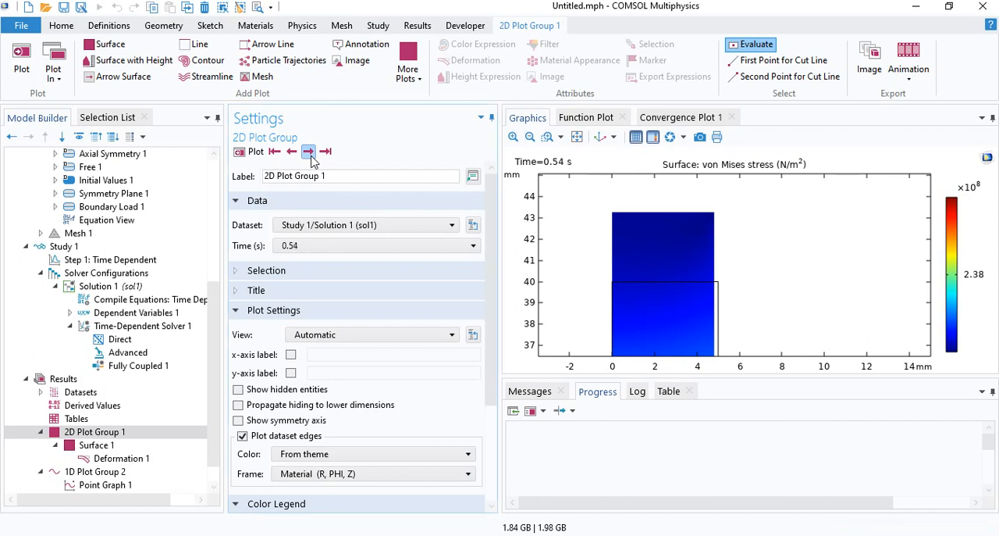
Set the 2D plot group's time to 1 s and replot the von Mises stress.
{"action": "left_click", "coordinate": [318, 246]}
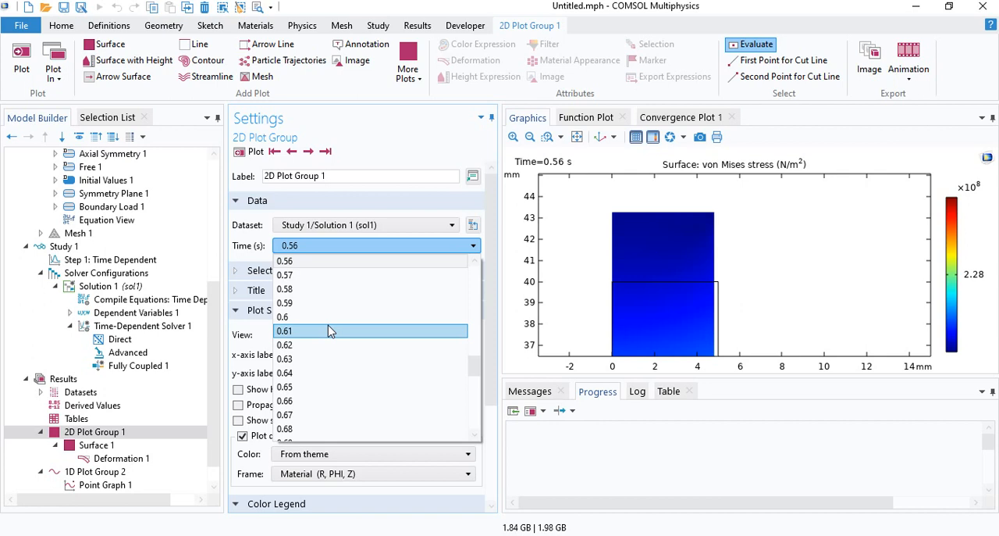
{"action": "scroll", "coordinate": [329, 331], "scroll_direction": "down", "scroll_amount": 10}
{"action": "left_click", "coordinate": [322, 403]}
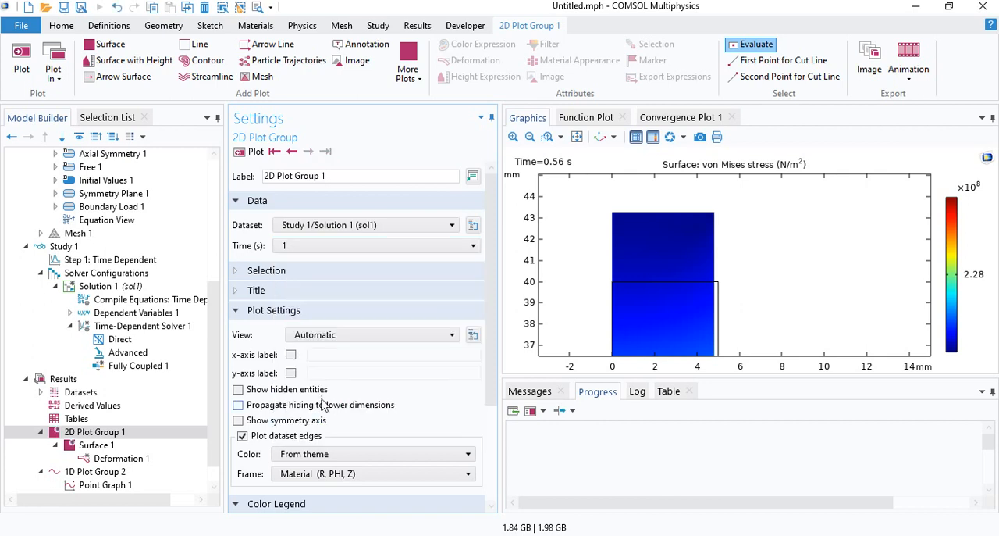
{"action": "left_click", "coordinate": [256, 151]}
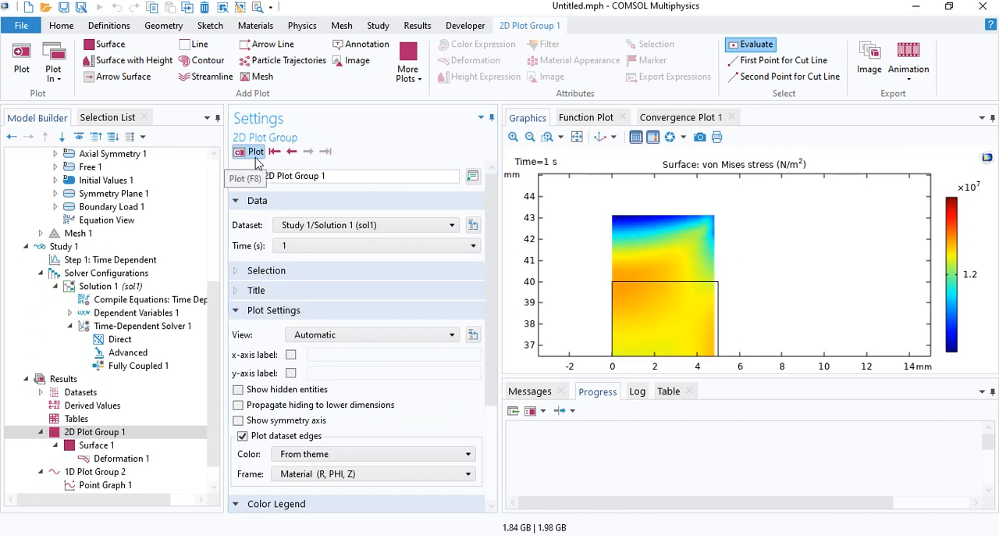
Examine the permanent deformation at the rod's upper end against its original outline, and display the stress-strain curve.
{"action": "scroll", "coordinate": [717, 187], "scroll_direction": "down", "scroll_amount": 2}
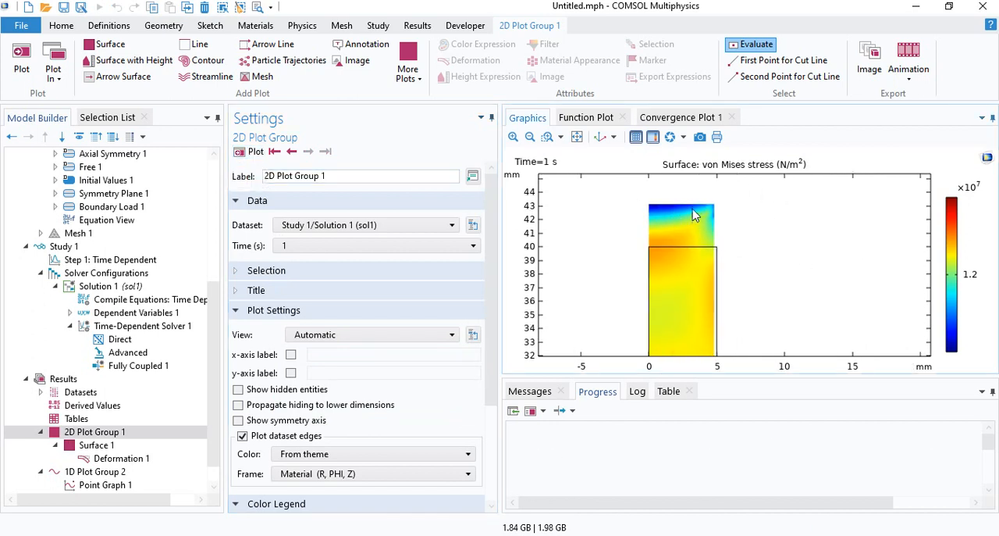
{"action": "scroll", "coordinate": [693, 222], "scroll_direction": "down", "scroll_amount": 3}
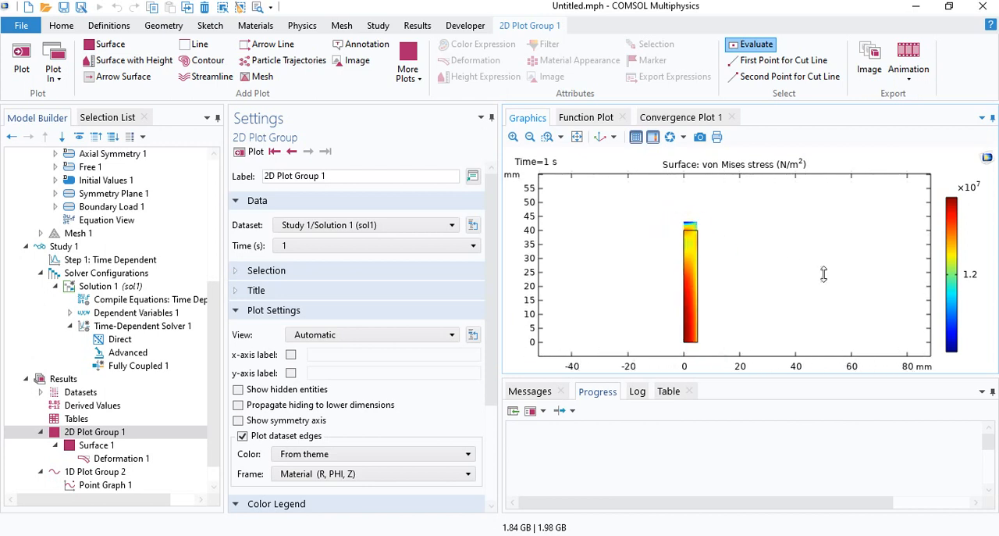
{"action": "scroll", "coordinate": [701, 237], "scroll_direction": "up", "scroll_amount": 5}
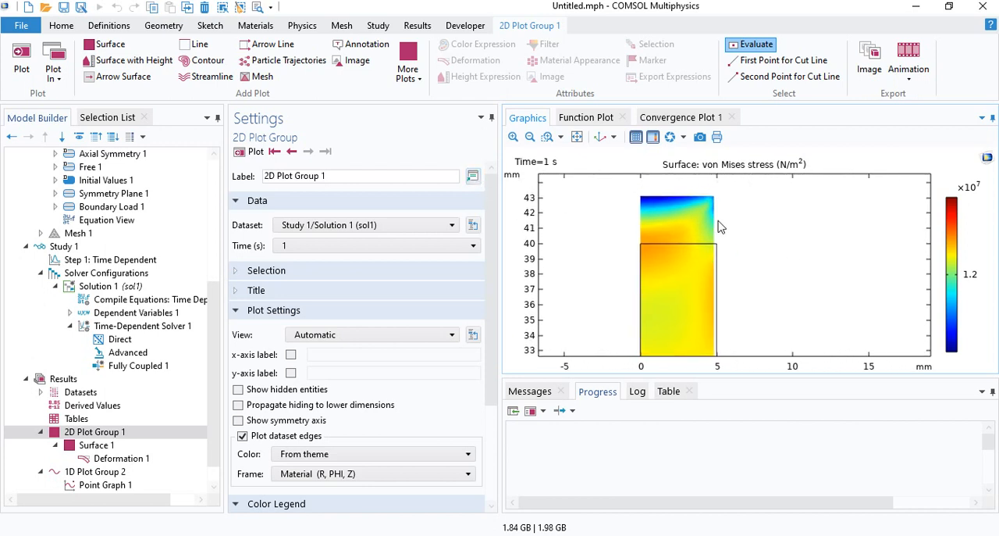
{"action": "right_click_drag", "start_coordinate": [714, 259], "coordinate": [716, 288]}
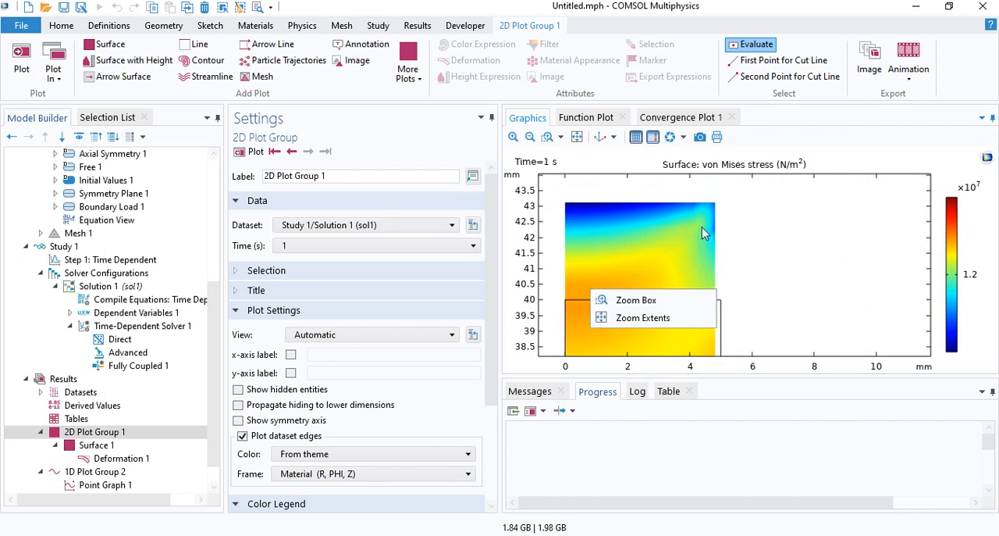
{"action": "right_click_drag", "start_coordinate": [701, 219], "coordinate": [743, 213]}
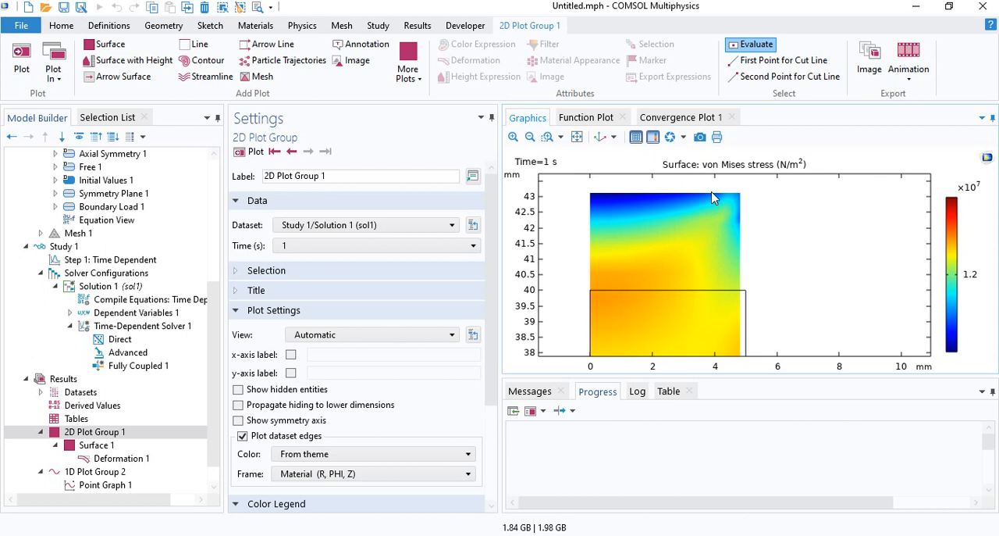
{"action": "left_click", "coordinate": [139, 473]}
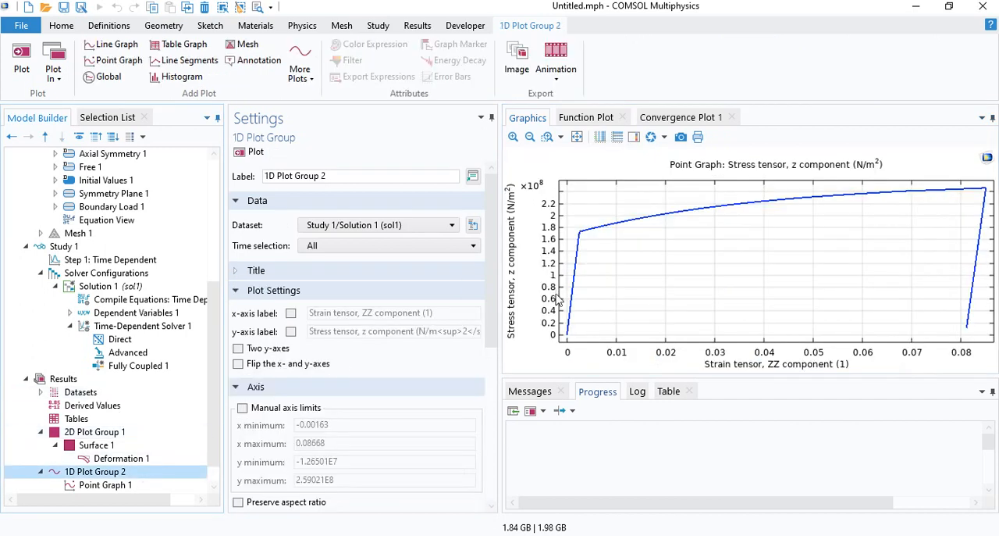